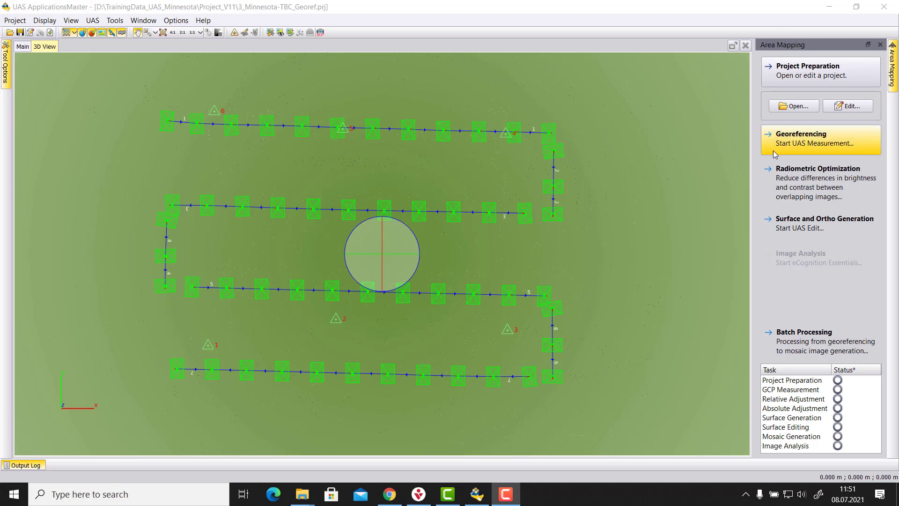
# - Generate a CBM Terrain (LSM/FBM) surface at Low level, replacing the existing point cloud
pyautogui.click(825, 230)
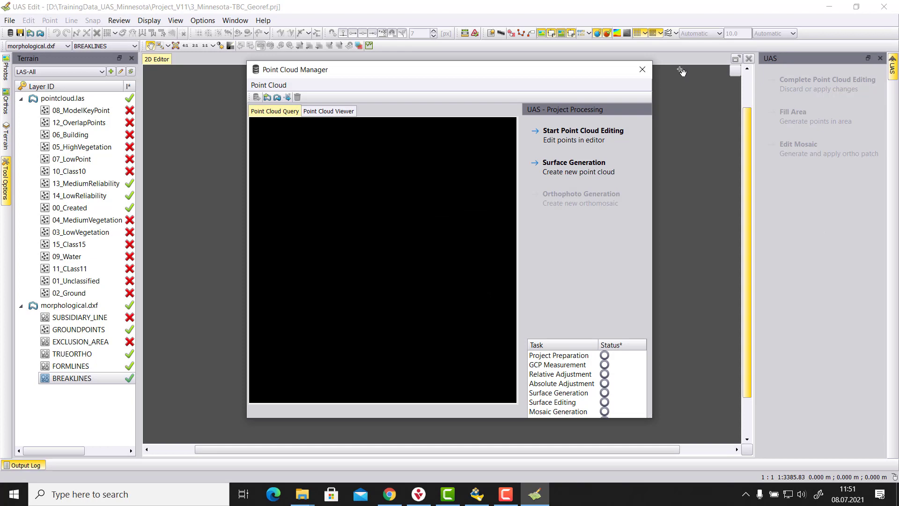
pyautogui.click(279, 86)
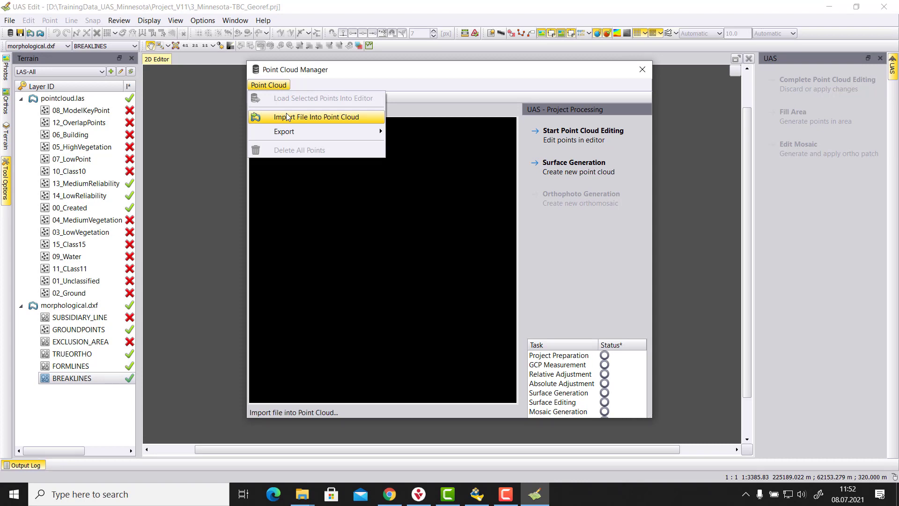
pyautogui.click(420, 195)
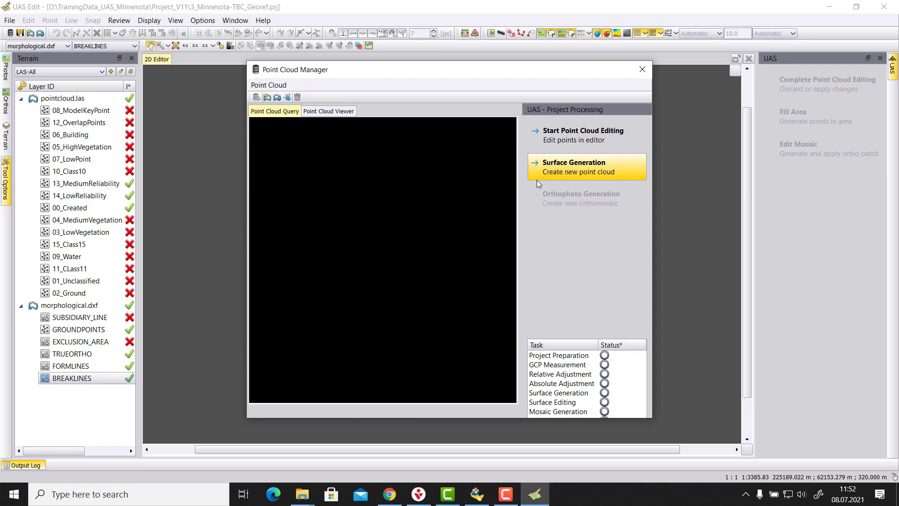
pyautogui.click(585, 172)
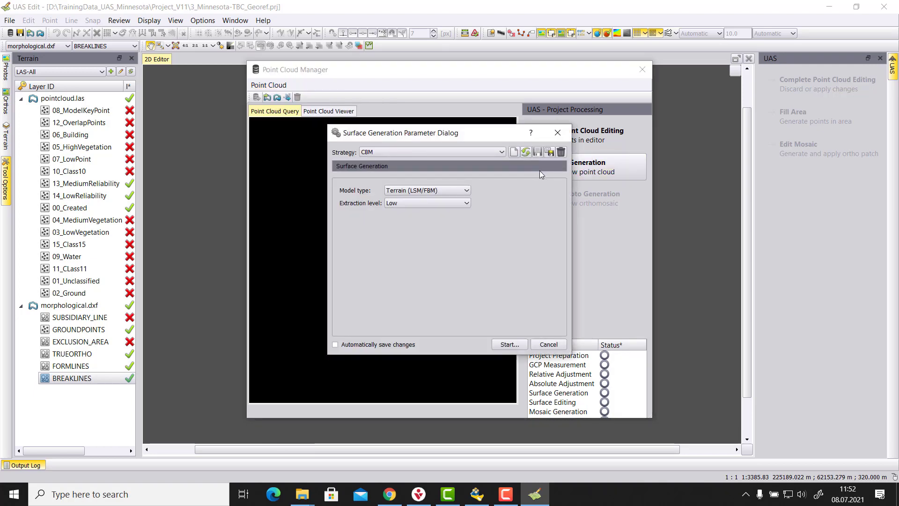
pyautogui.click(442, 190)
pyautogui.click(419, 199)
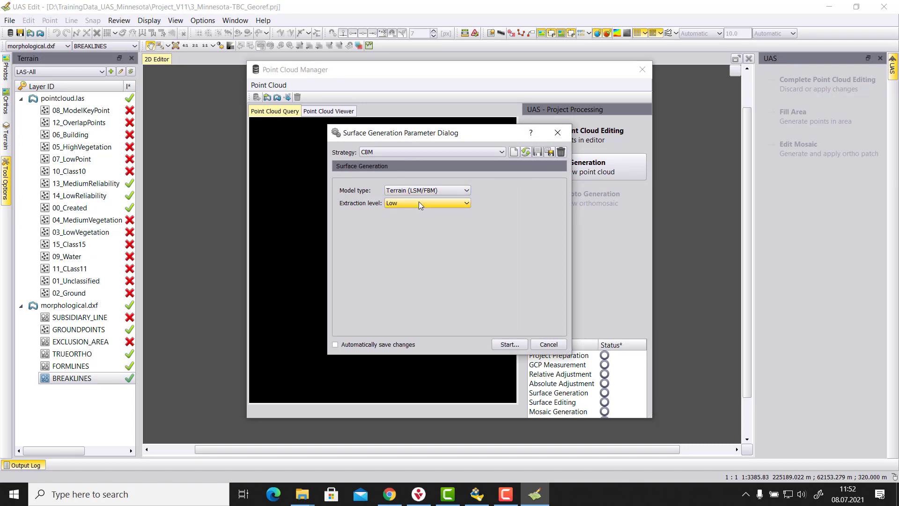
pyautogui.click(506, 345)
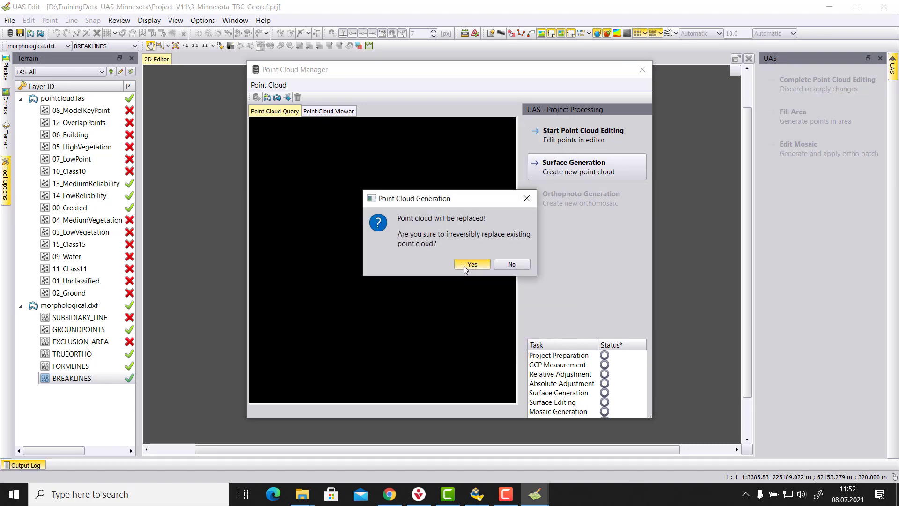
pyautogui.click(465, 266)
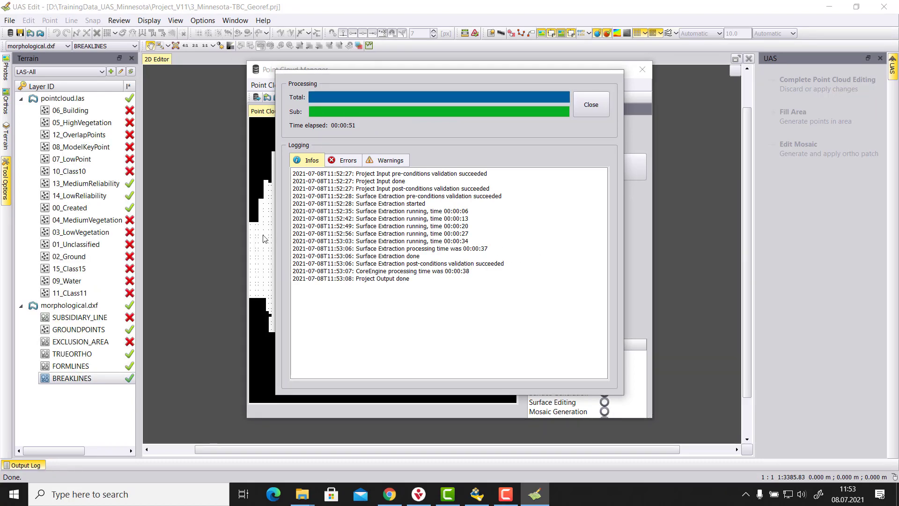
# - Query the whole new point cloud area and load it into the 2D editor
pyautogui.click(591, 105)
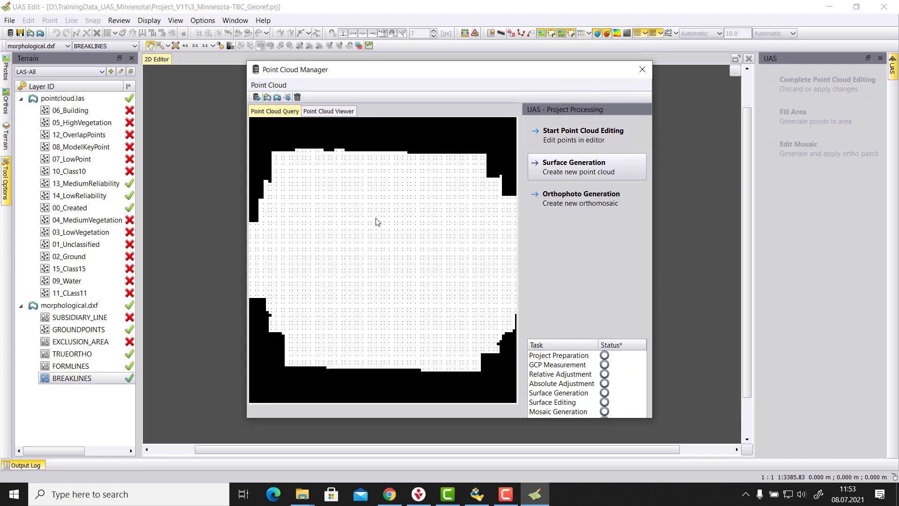
pyautogui.moveTo(271, 172); pyautogui.dragTo(493, 352)
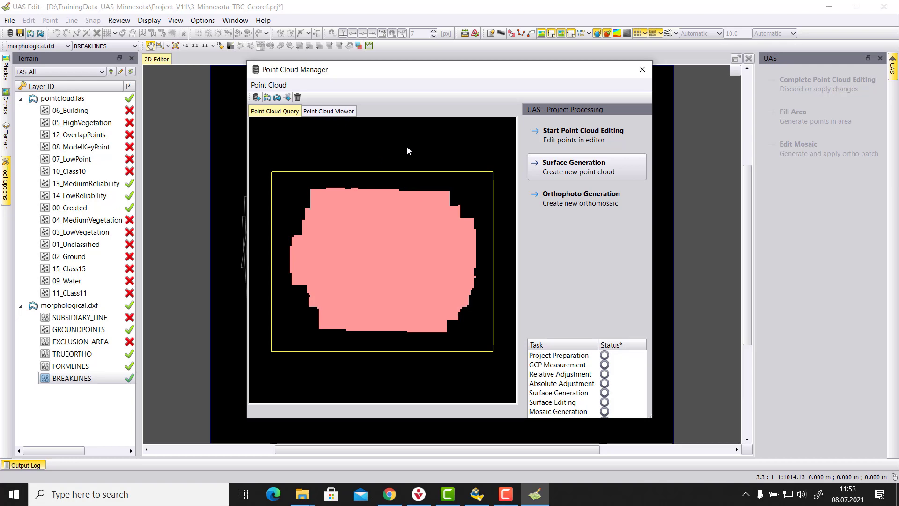
pyautogui.click(591, 139)
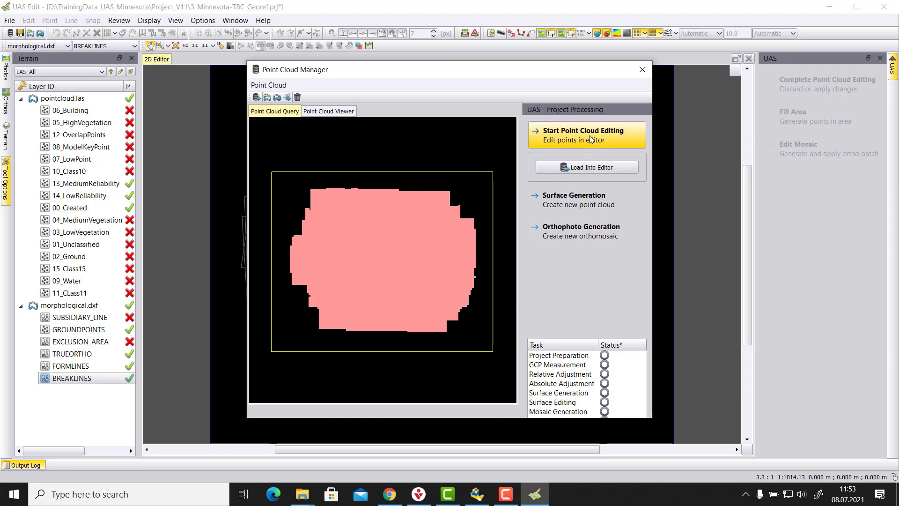
pyautogui.click(599, 169)
pyautogui.scroll(-2, 451, 244)
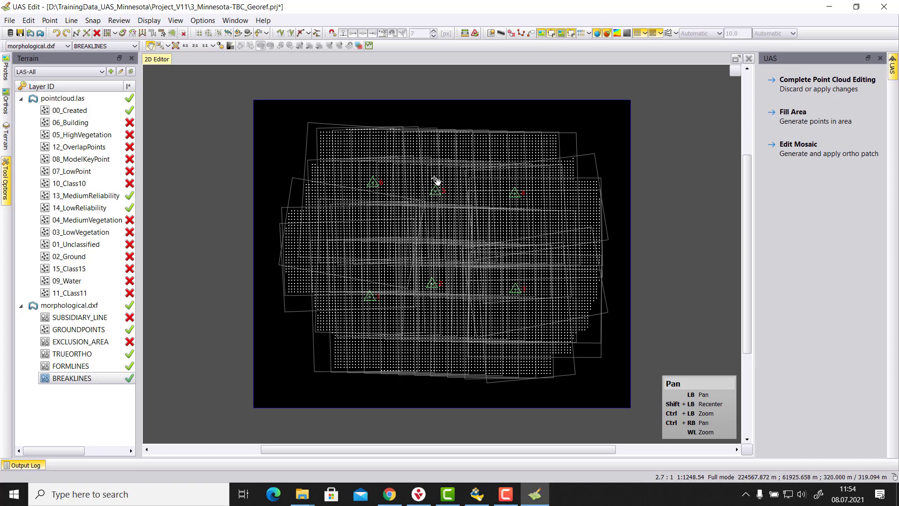
# - Select photos 8 and 9 in the widened Photos list, view them in stereo, and show the Output Log
pyautogui.click(9, 69)
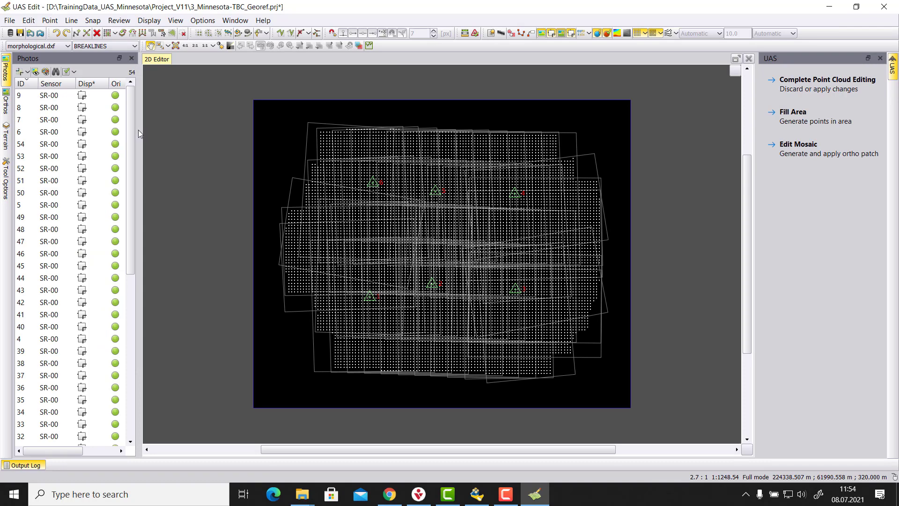
pyautogui.moveTo(139, 131); pyautogui.dragTo(257, 139)
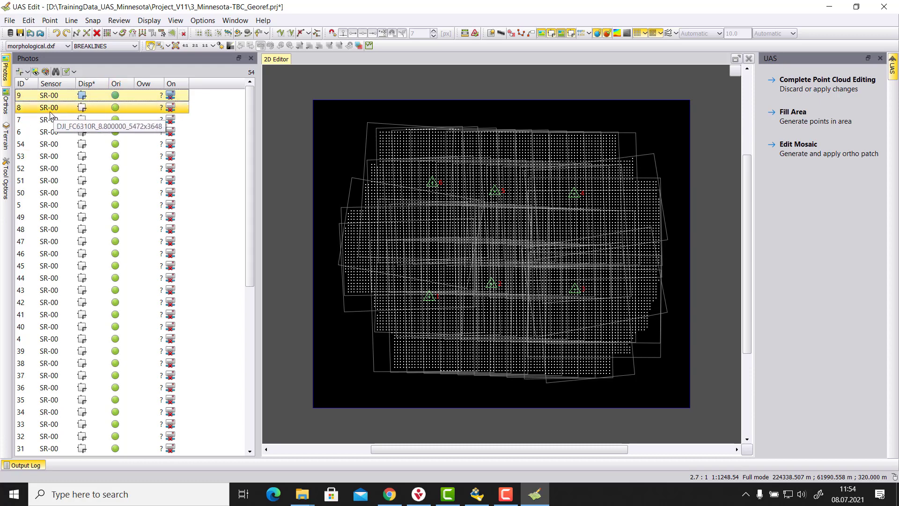
pyautogui.keyDown('ctrl'); pyautogui.click(54, 96); pyautogui.keyUp('ctrl')
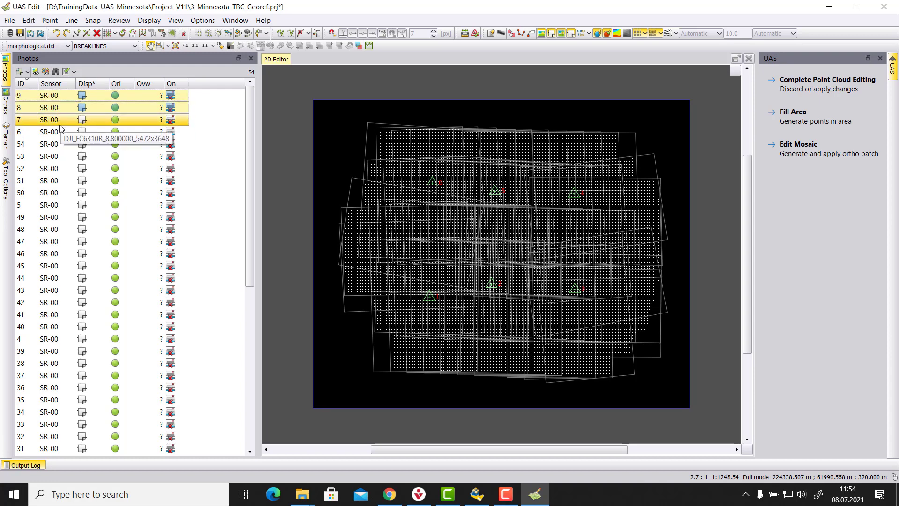
pyautogui.click(47, 72)
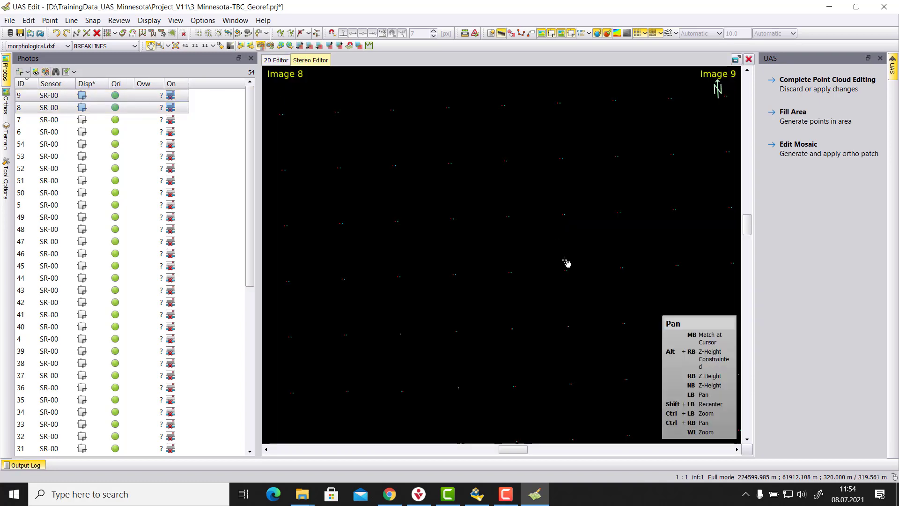
pyautogui.scroll(-4, 564, 263)
pyautogui.scroll(-2, 564, 264)
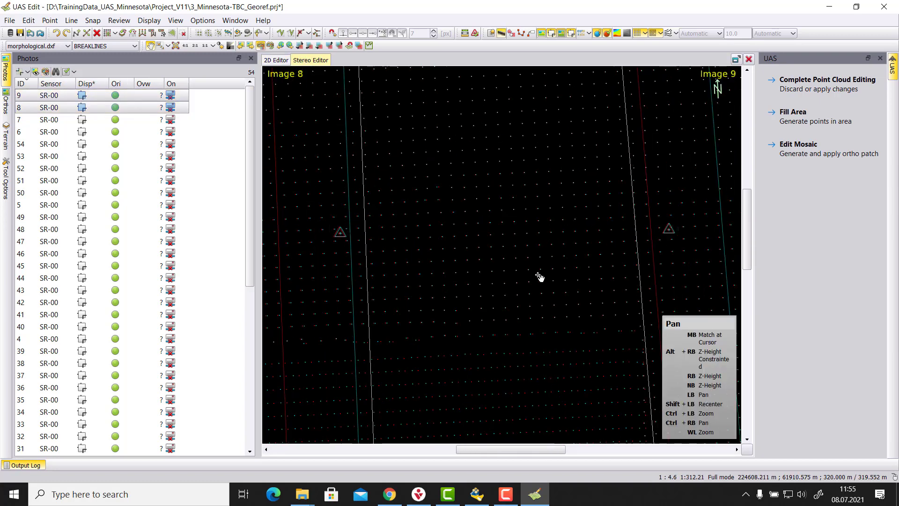
pyautogui.click(25, 467)
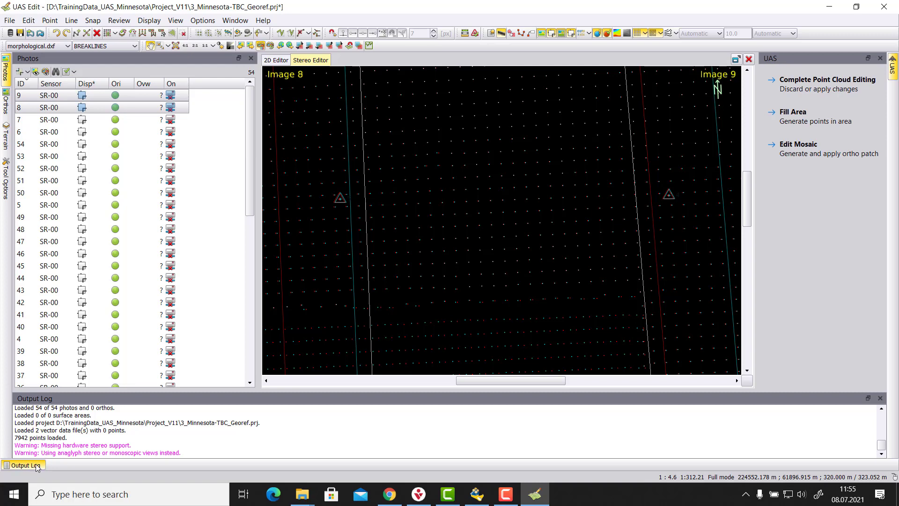
# - Enable display for photos 9 and 8, set all photos to Active, and close the Stereo Editor
pyautogui.click(83, 97)
pyautogui.click(83, 107)
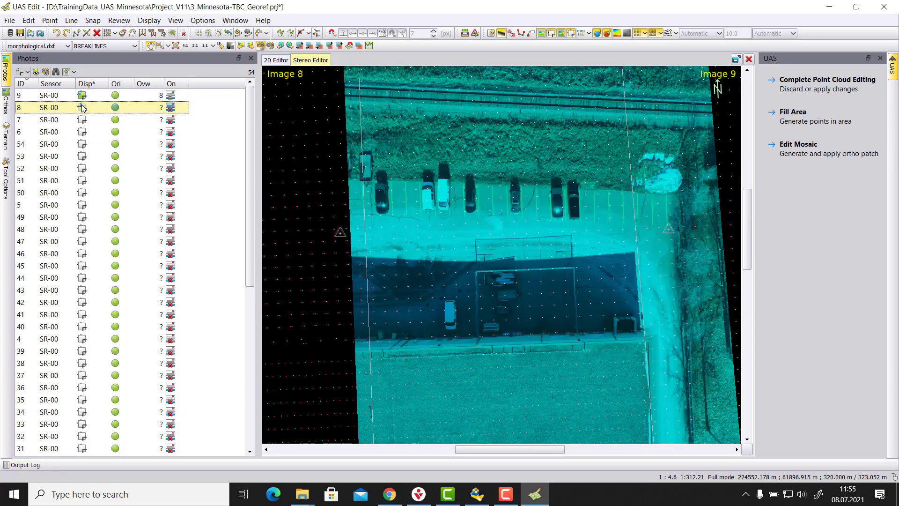
pyautogui.scroll(-2, 452, 271)
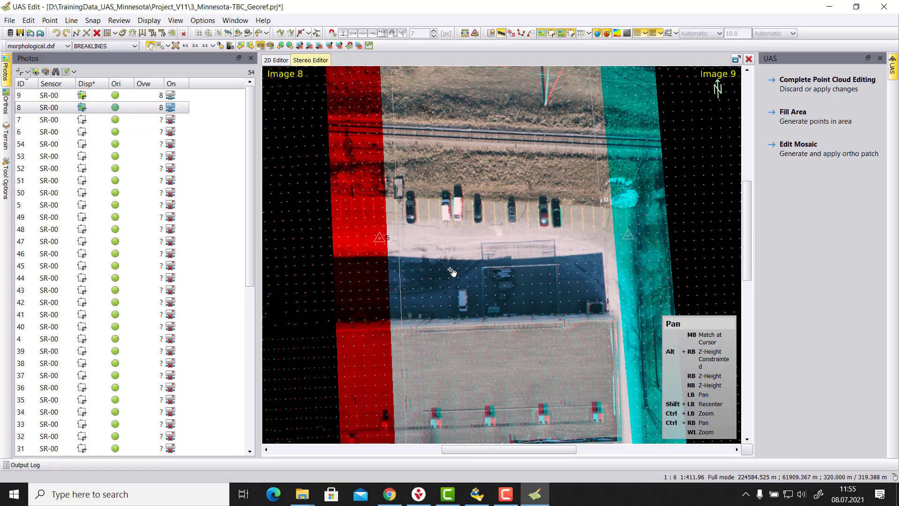
pyautogui.scroll(-1, 500, 268)
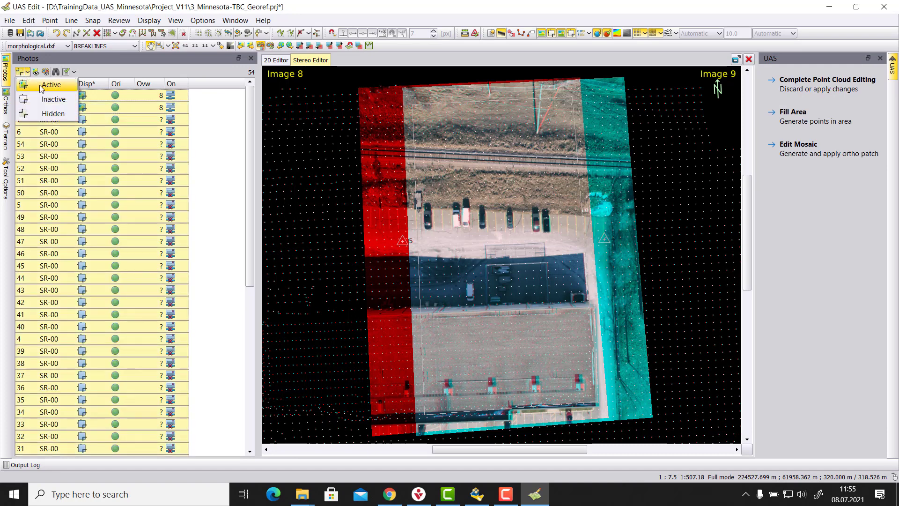
pyautogui.click(42, 87)
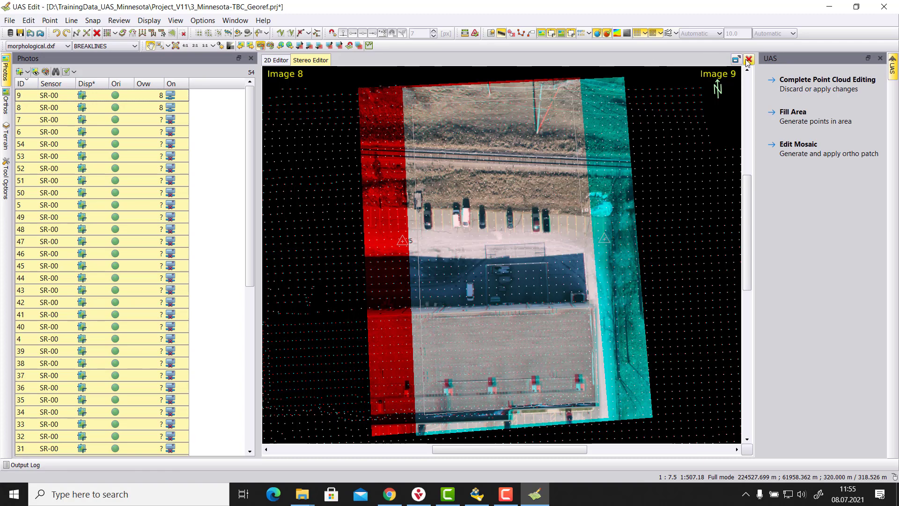
pyautogui.click(749, 60)
pyautogui.click(52, 109)
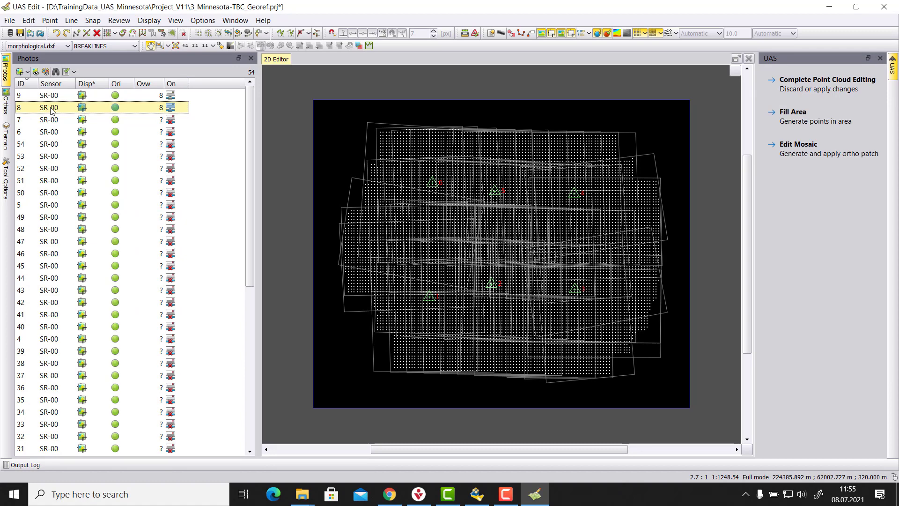
# - Open photos 8 and 9 in the Stereo Editor twice, closing it after each inspection
pyautogui.click(54, 96)
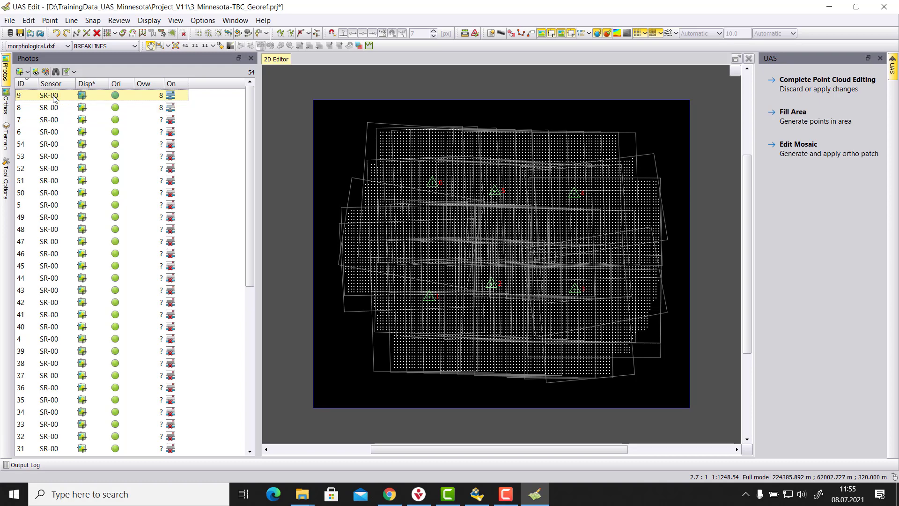
pyautogui.keyDown('ctrl'); pyautogui.click(50, 108); pyautogui.keyUp('ctrl')
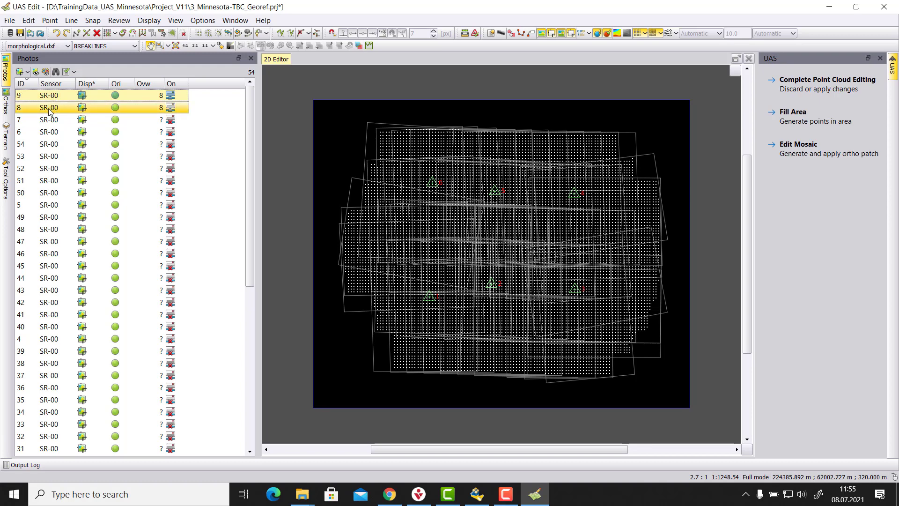
pyautogui.click(45, 72)
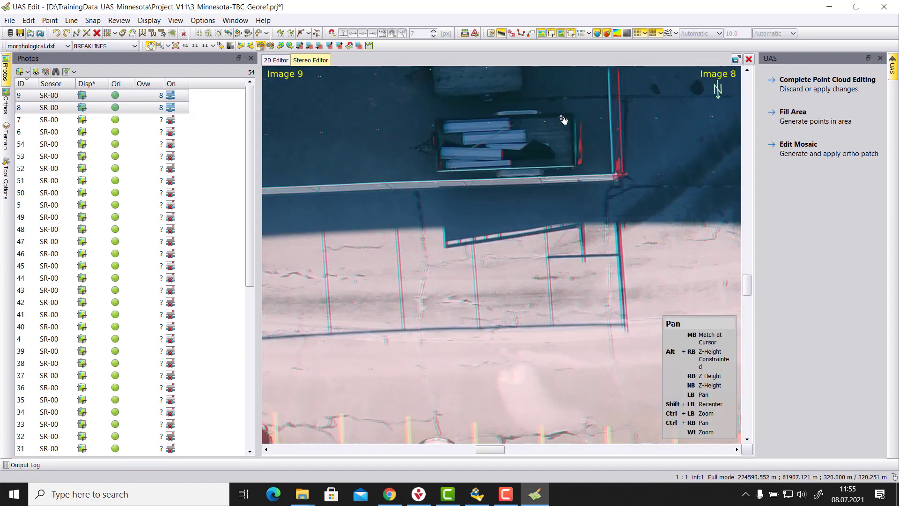
pyautogui.click(749, 58)
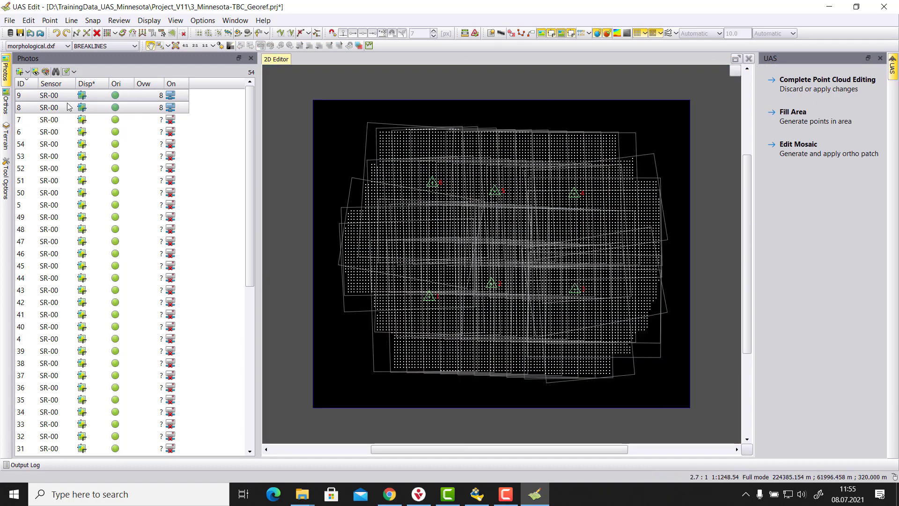
pyautogui.click(53, 109)
pyautogui.keyDown('ctrl'); pyautogui.click(48, 96); pyautogui.keyUp('ctrl')
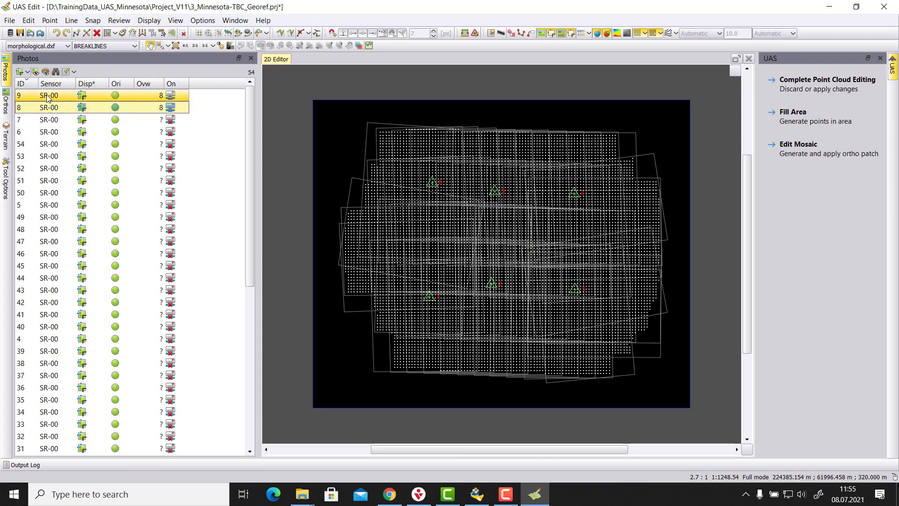
pyautogui.click(45, 72)
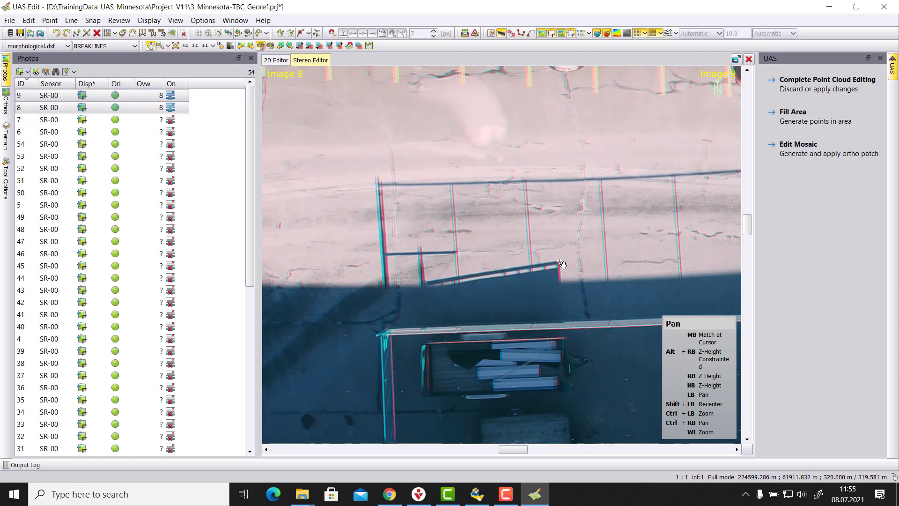
pyautogui.click(749, 59)
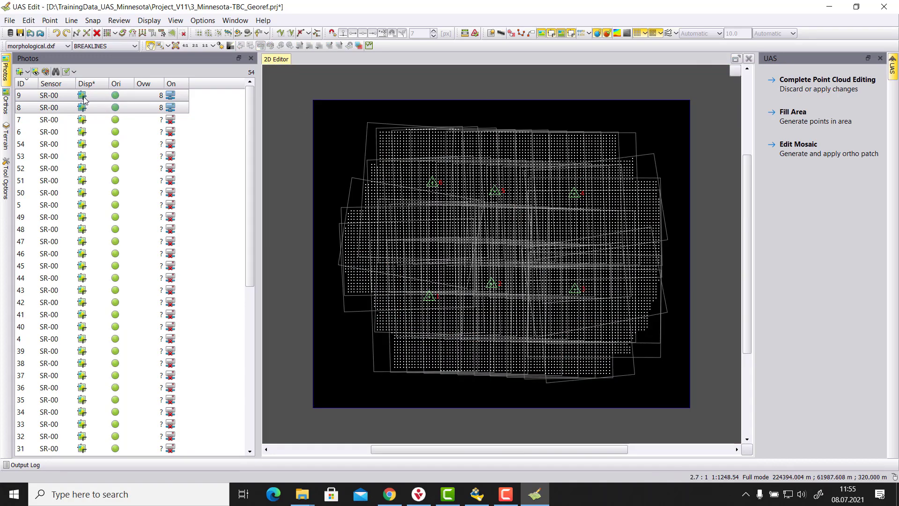
pyautogui.click(58, 113)
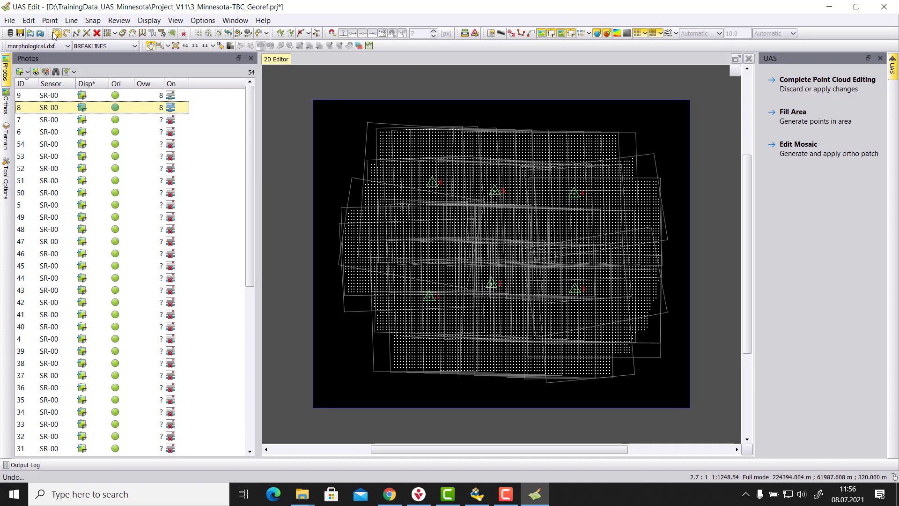
# - Turn on Best-Fit Stereo in the View options
pyautogui.click(175, 20)
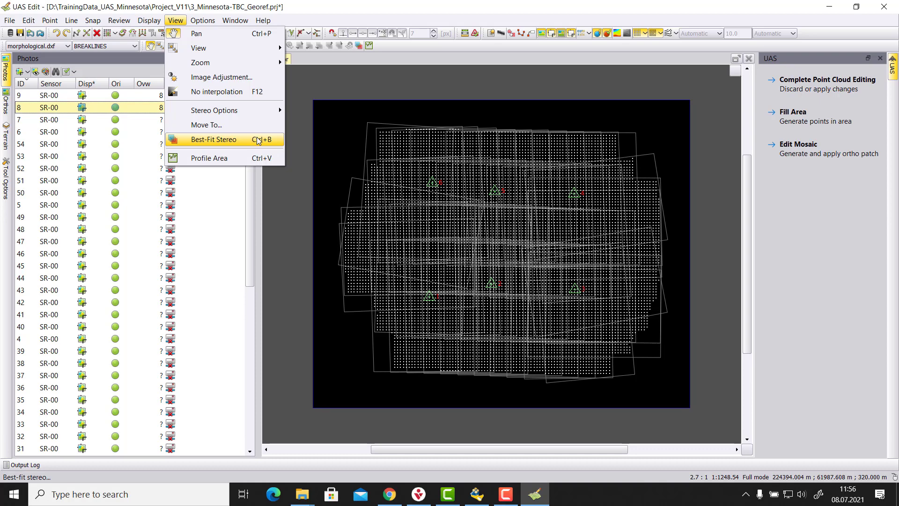
pyautogui.click(262, 20)
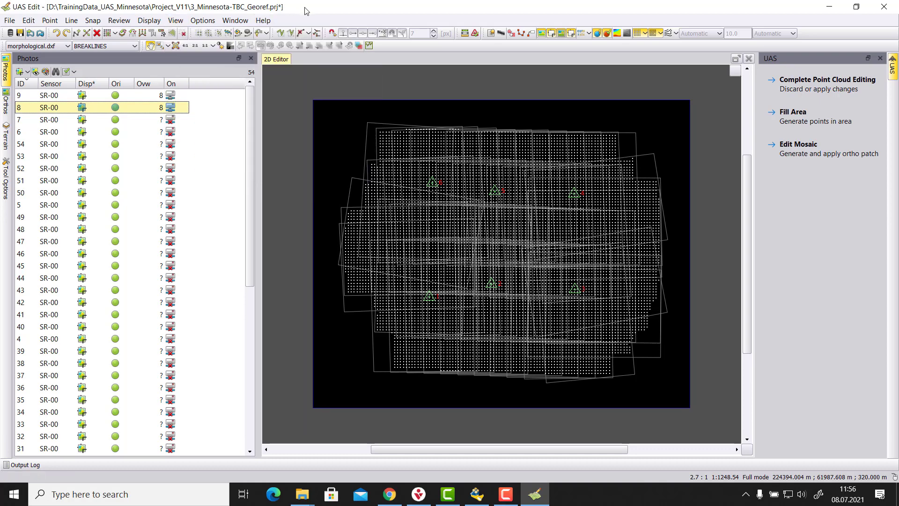
pyautogui.click(359, 47)
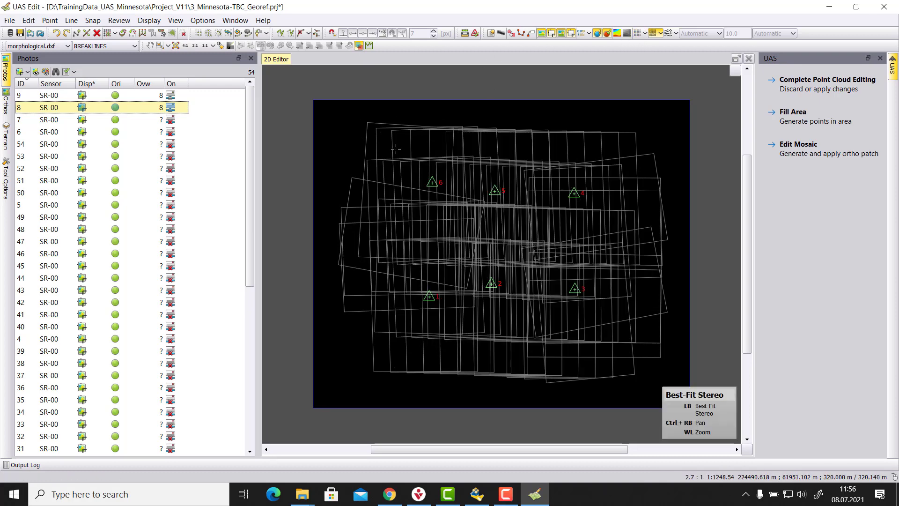
# - Open the best-fit Image 1 / Image 3 stereo pair, compare tabs, then reopen it at another spot
pyautogui.click(382, 132)
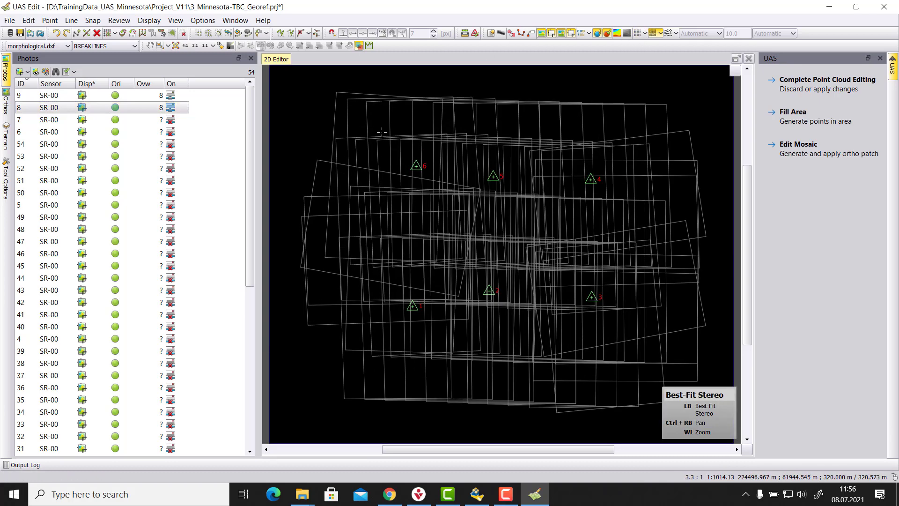
pyautogui.click(359, 119)
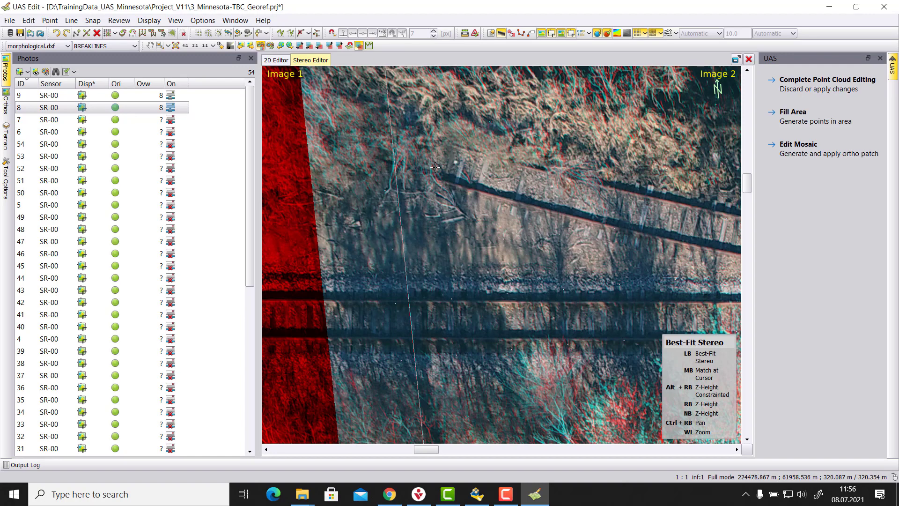
pyautogui.scroll(-3, 490, 196)
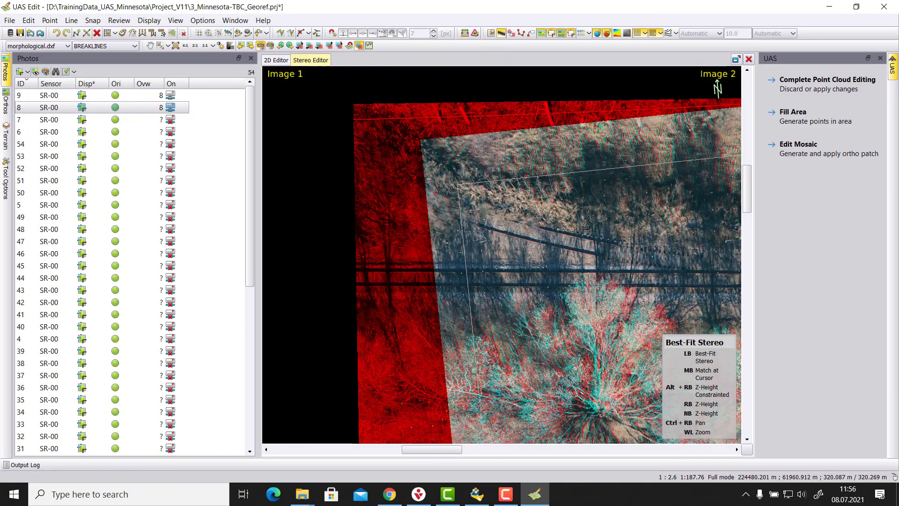
pyautogui.scroll(-2, 496, 210)
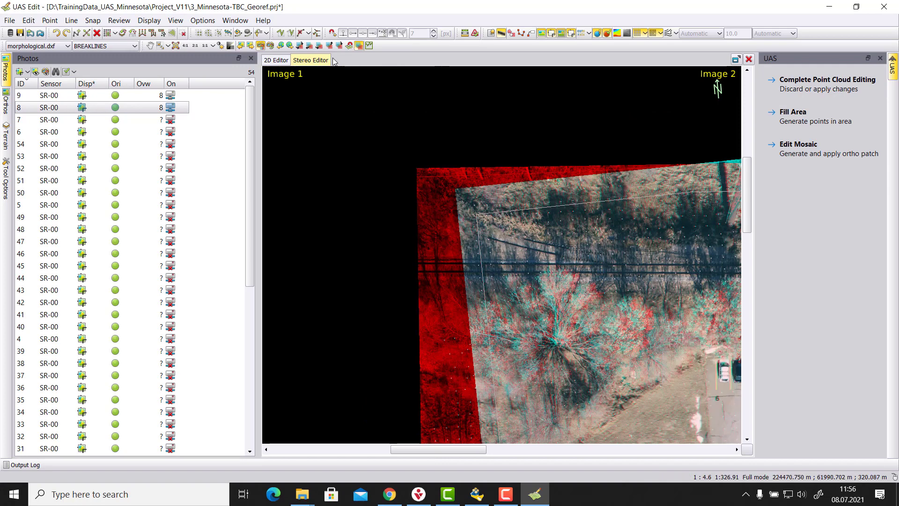
pyautogui.click(281, 60)
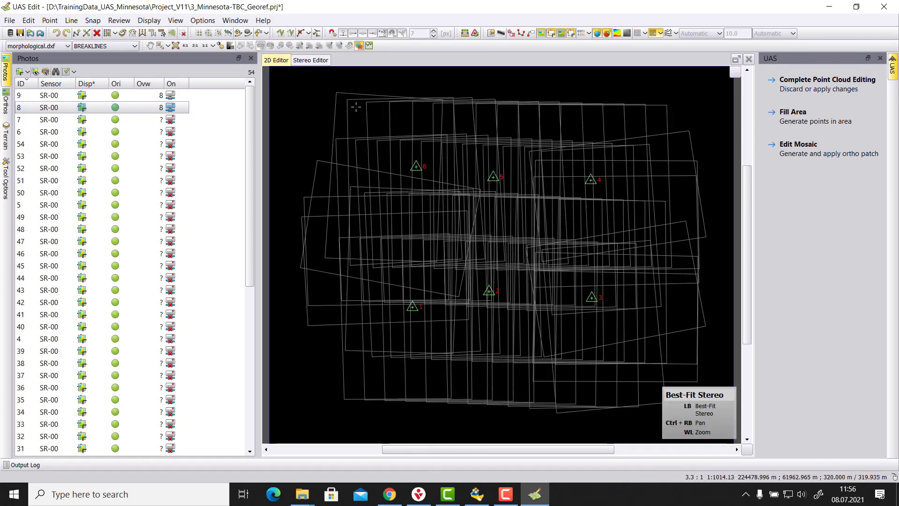
pyautogui.click(311, 60)
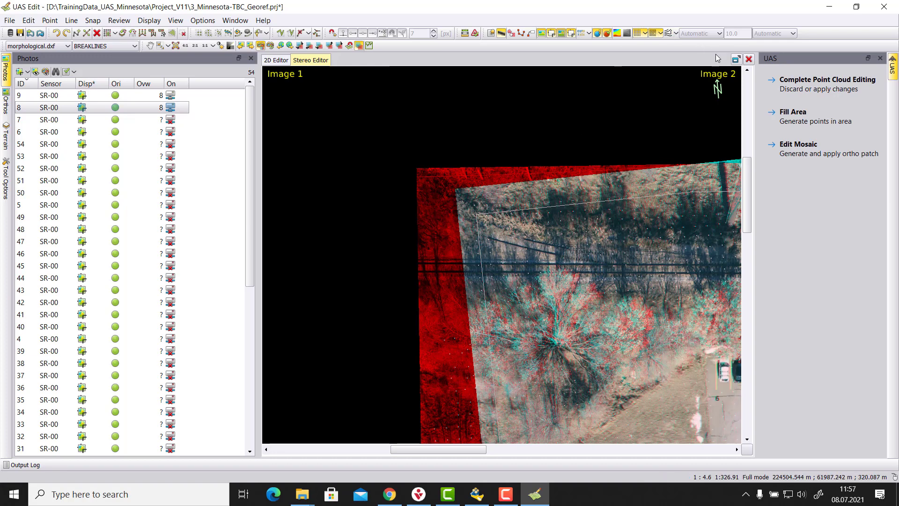
pyautogui.click(749, 59)
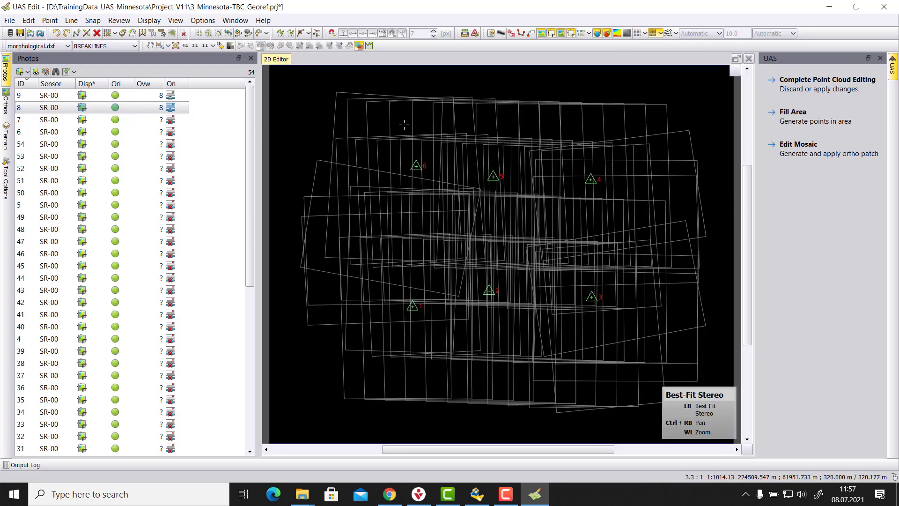
pyautogui.click(404, 127)
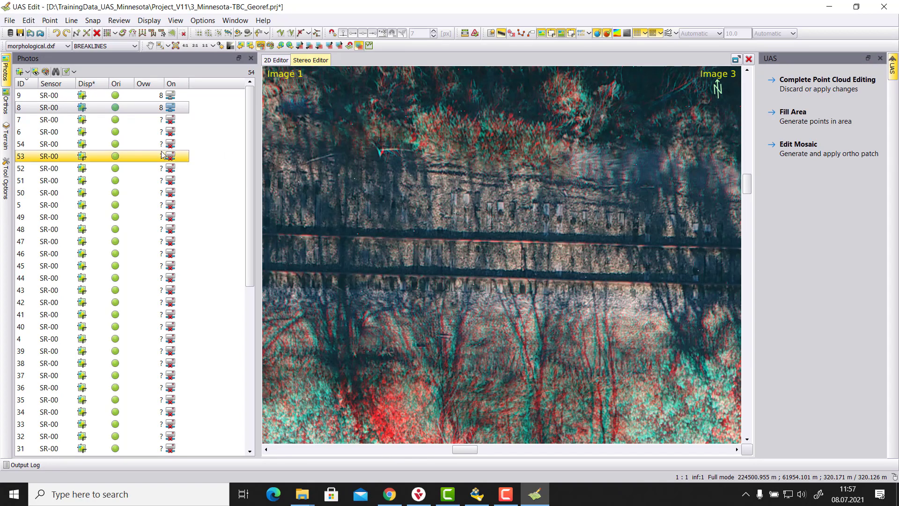
# - Enable the Best intersection angle requirement in Tool Options and regenerate the stereo pair
pyautogui.click(5, 185)
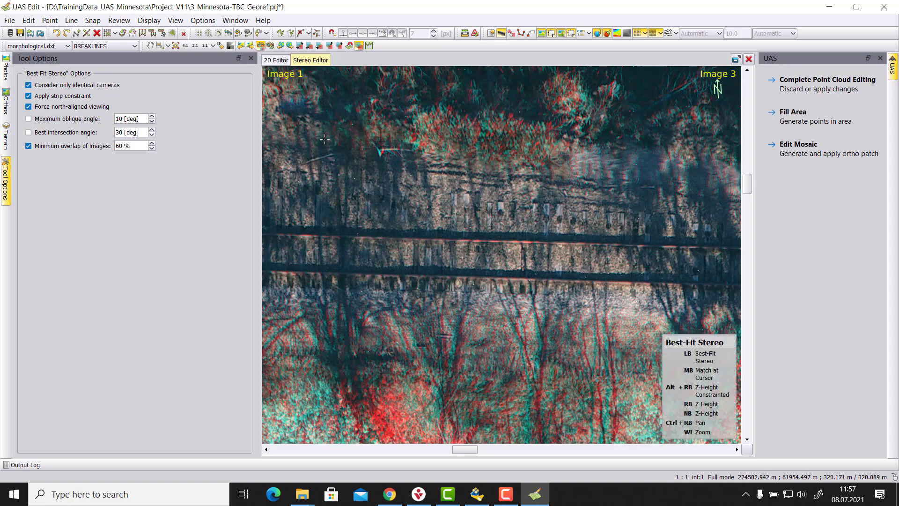
pyautogui.click(29, 132)
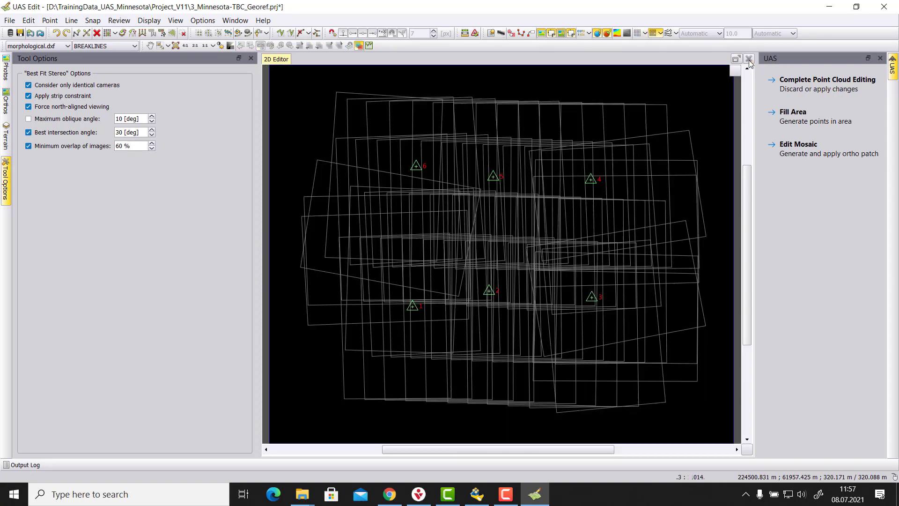
pyautogui.click(749, 59)
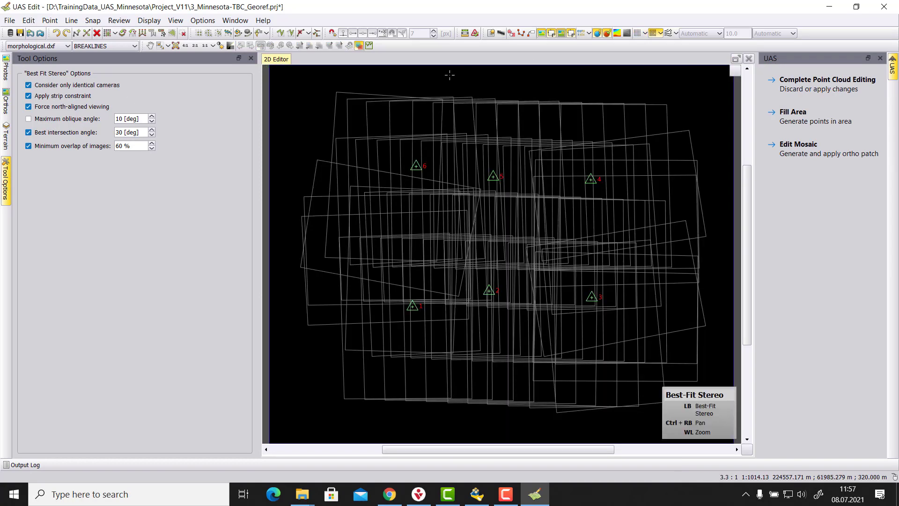
pyautogui.click(406, 125)
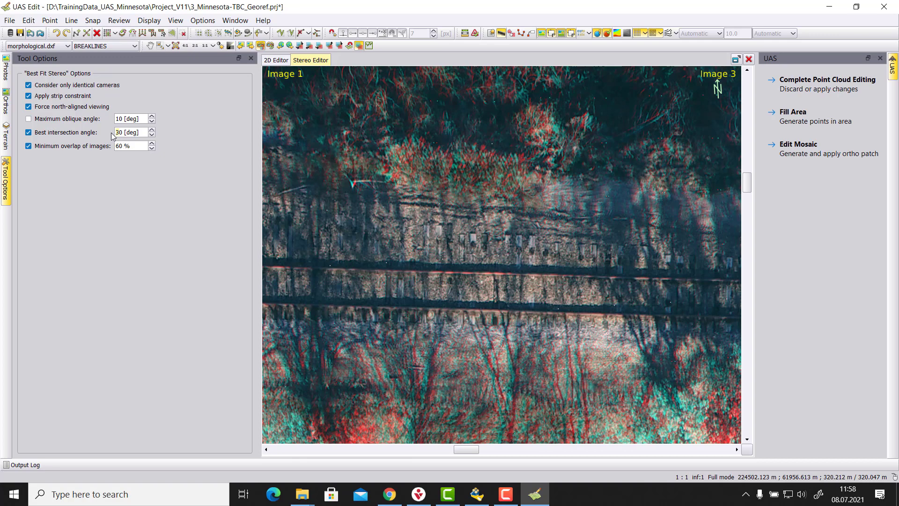
# - Set the best intersection angle to 10 deg, regenerating the pair as Image 2 with Image 3
pyautogui.press('BackSpace')
pyautogui.write('1')
pyautogui.click(404, 119)
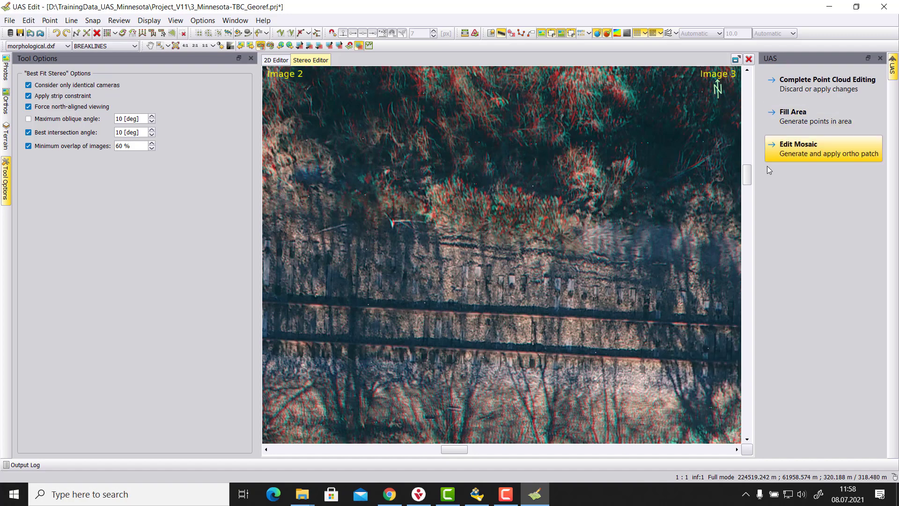
pyautogui.click(571, 262)
pyautogui.scroll(-5, 572, 262)
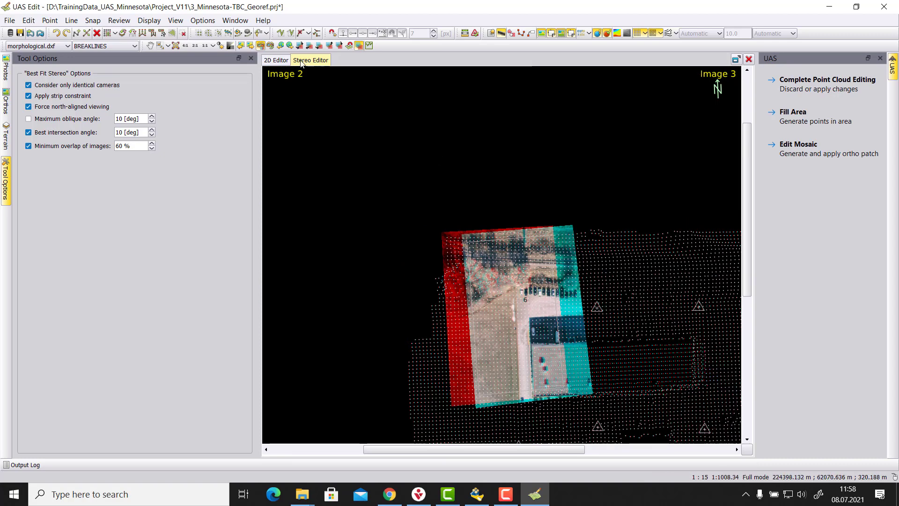
# - Turn off Best intersection angle, open Stereo Editor (2), and compare it with the first view
pyautogui.click(283, 64)
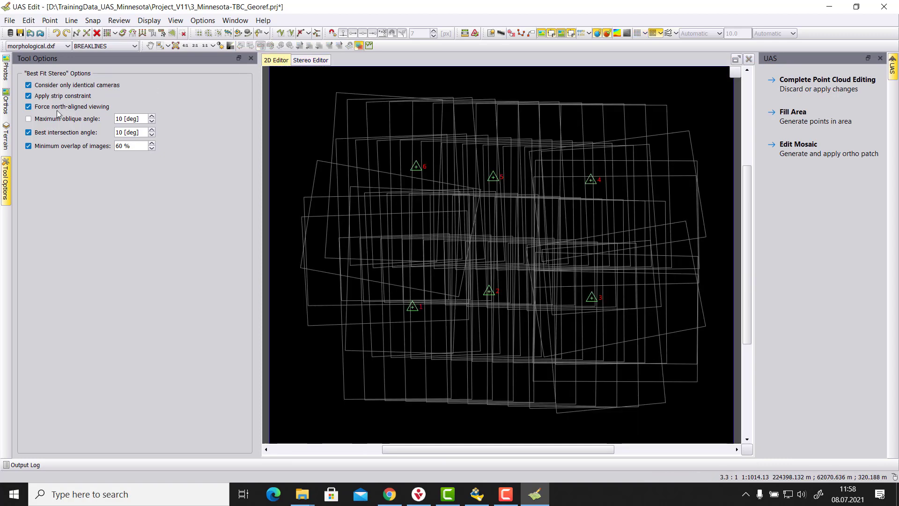
pyautogui.click(29, 132)
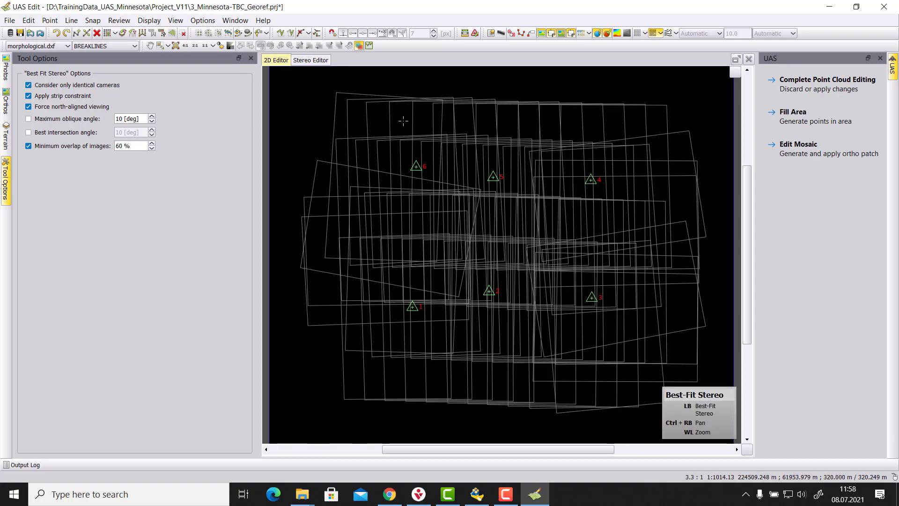
pyautogui.click(497, 242)
pyautogui.scroll(-6, 496, 241)
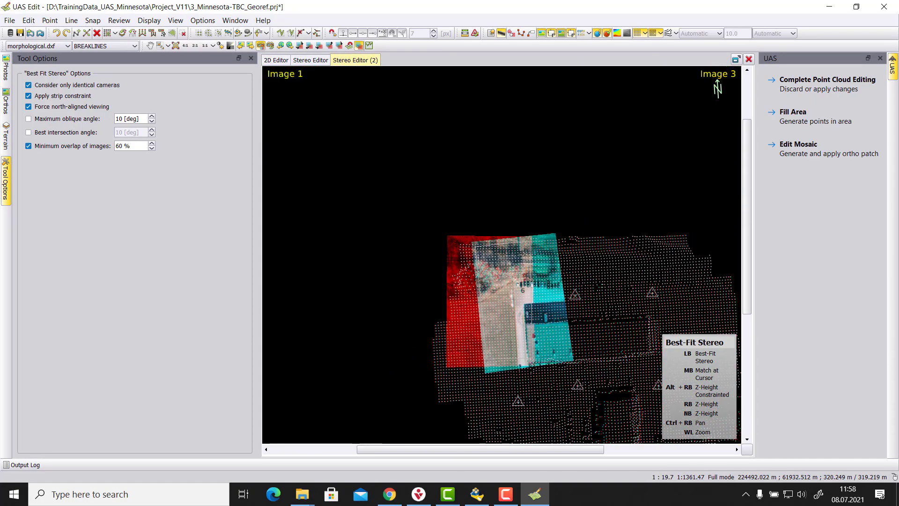
pyautogui.click(313, 61)
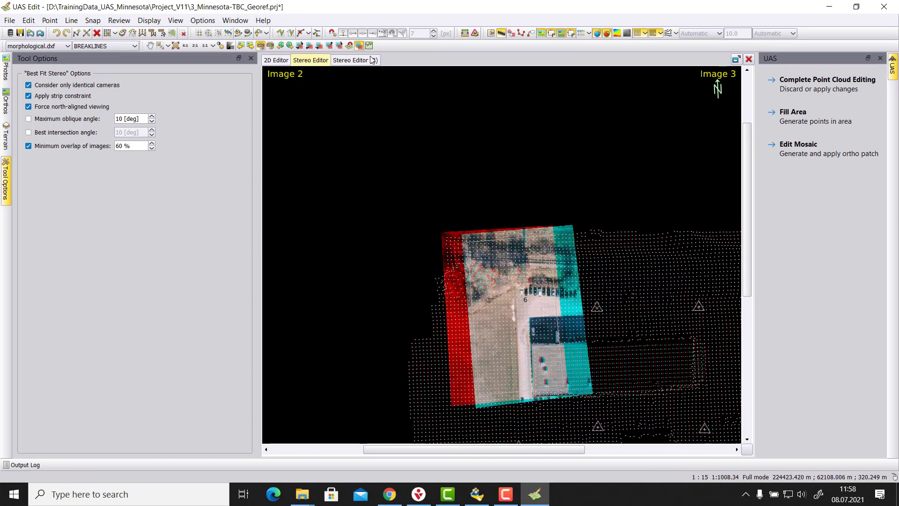
pyautogui.click(367, 60)
pyautogui.click(315, 62)
# - Close both stereo views, open an 80% overlap pair, set minimum overlap to 60%, then close it
pyautogui.click(748, 59)
pyautogui.click(748, 60)
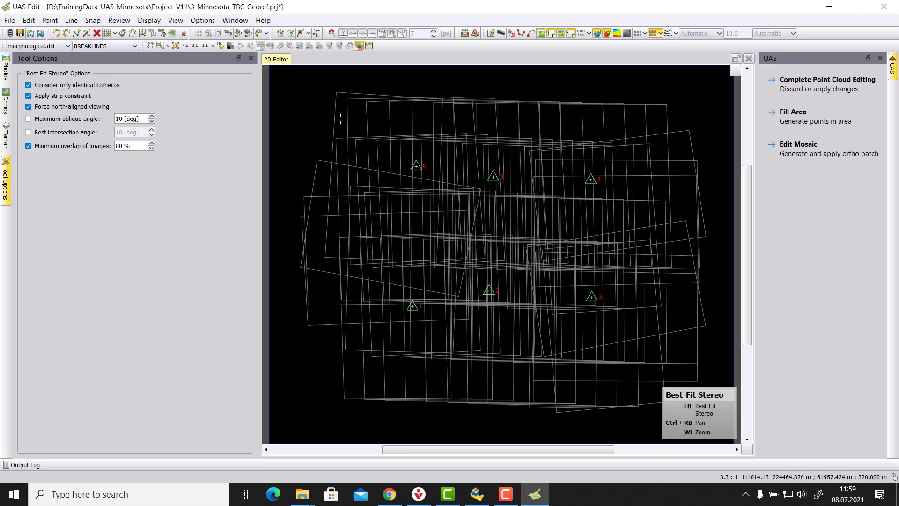
pyautogui.click(402, 127)
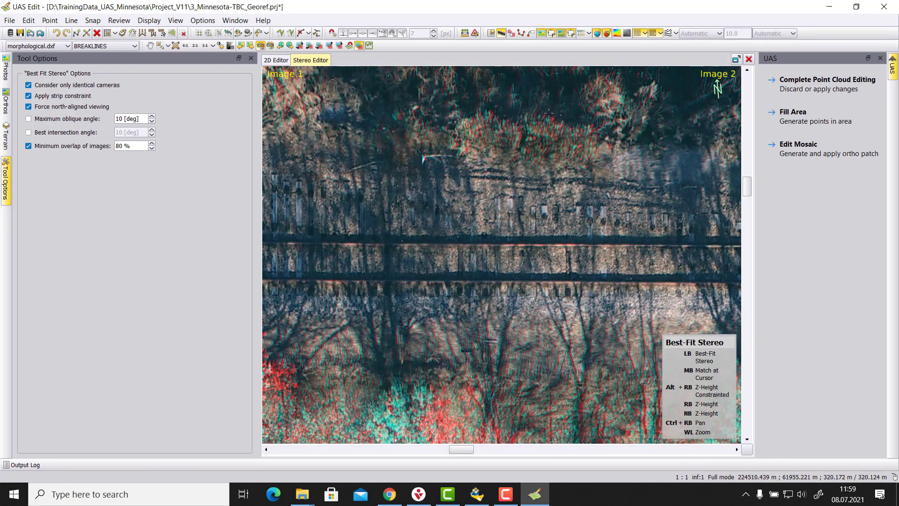
pyautogui.scroll(-5, 546, 283)
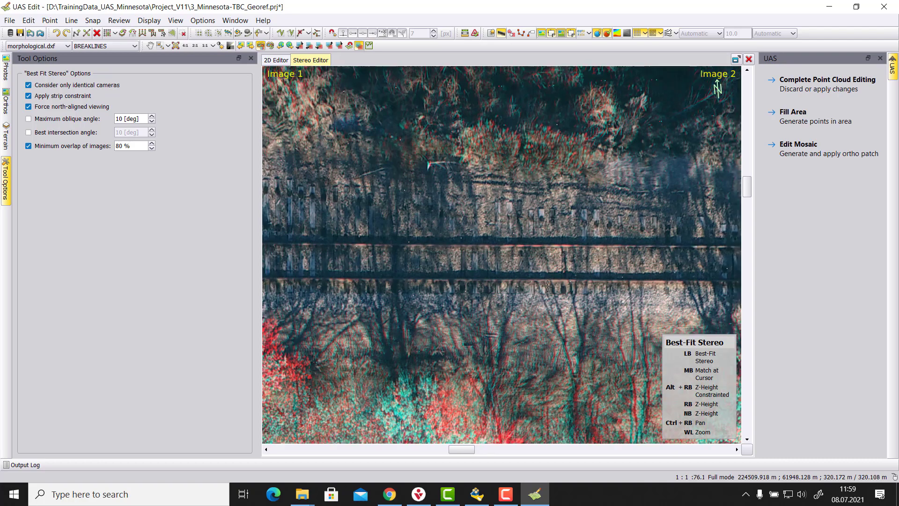
pyautogui.scroll(-4, 547, 283)
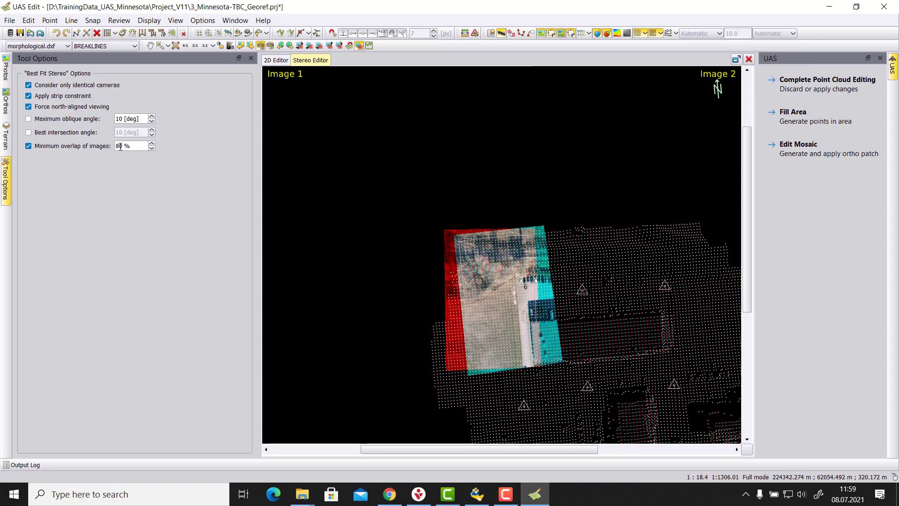
pyautogui.write('6')
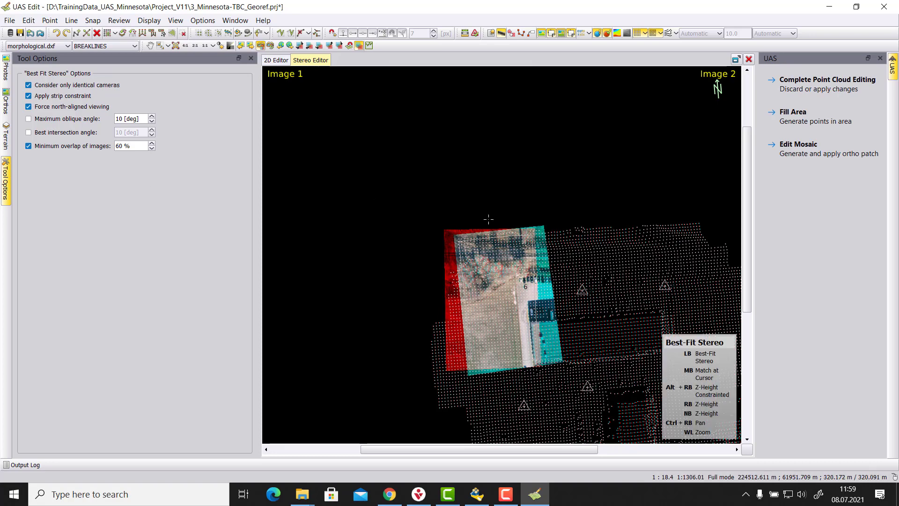
pyautogui.click(749, 59)
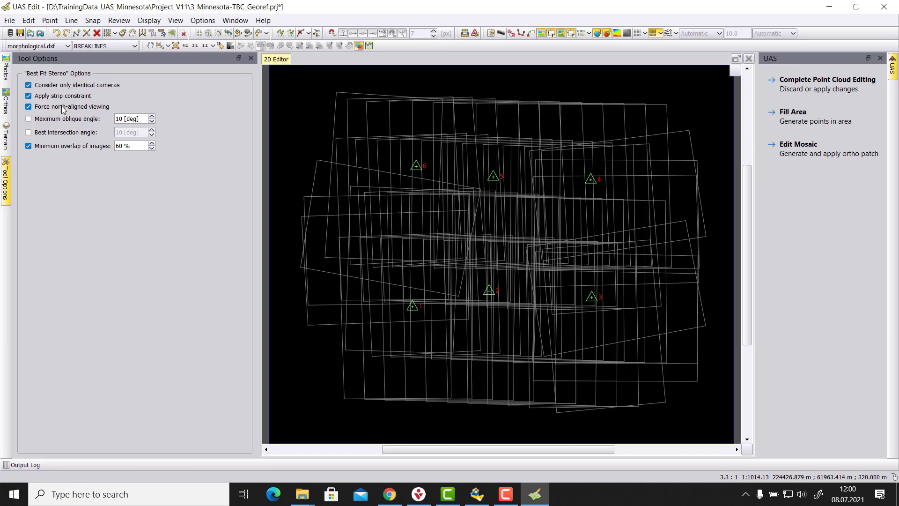
# - Open the Image 1 / Image 3 best-fit pair and zoom and pan around the parking lot
pyautogui.click(410, 127)
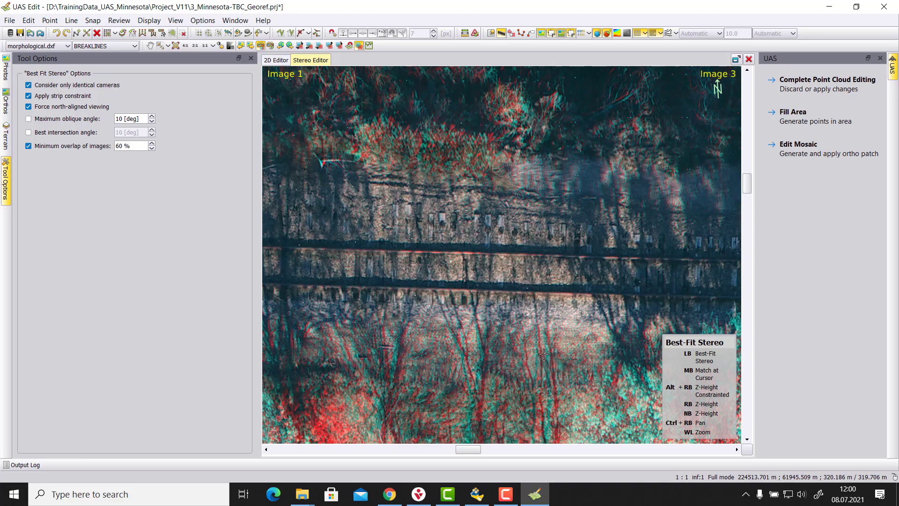
pyautogui.scroll(-3, 543, 354)
pyautogui.scroll(-1, 544, 354)
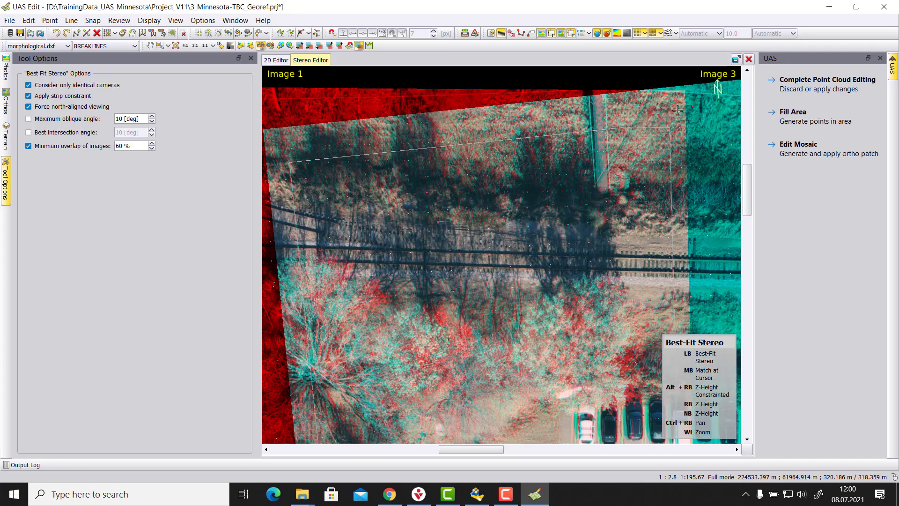
pyautogui.keyDown('ctrl'); pyautogui.moveTo(596, 334); pyautogui.dragTo(462, 181, button='right'); pyautogui.keyUp('ctrl')
pyautogui.scroll(3, 461, 181)
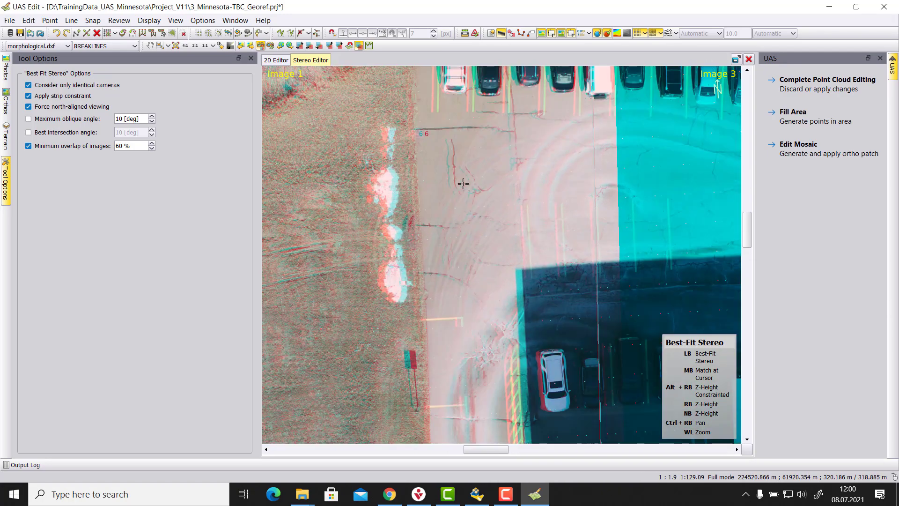
pyautogui.click(518, 206)
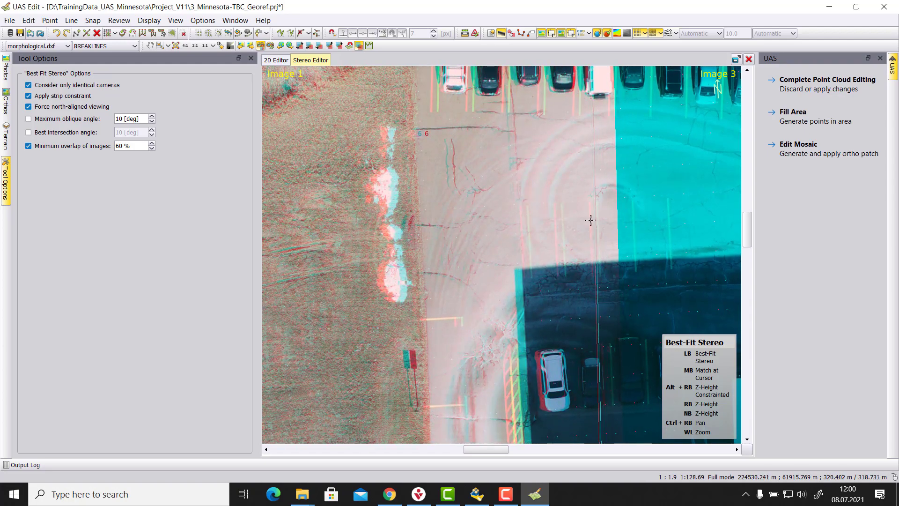
pyautogui.scroll(-2, 592, 214)
pyautogui.scroll(-3, 593, 214)
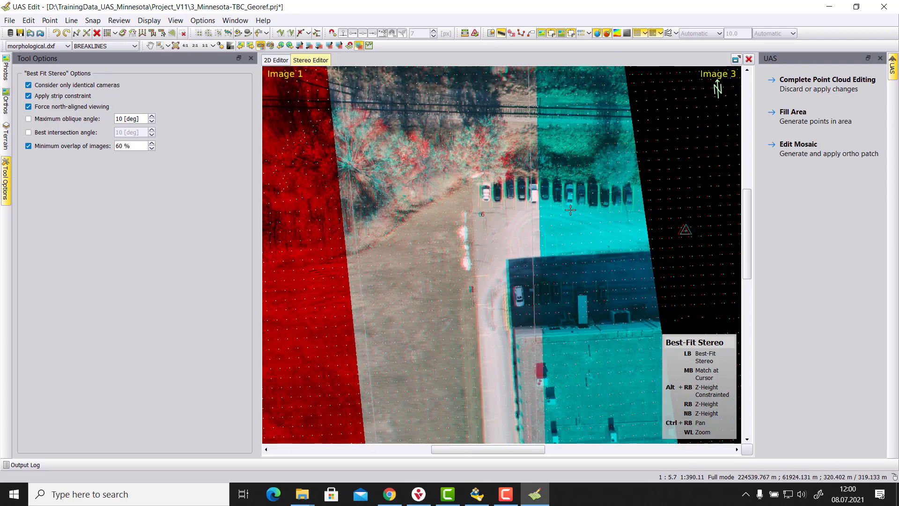
pyautogui.scroll(-2, 574, 208)
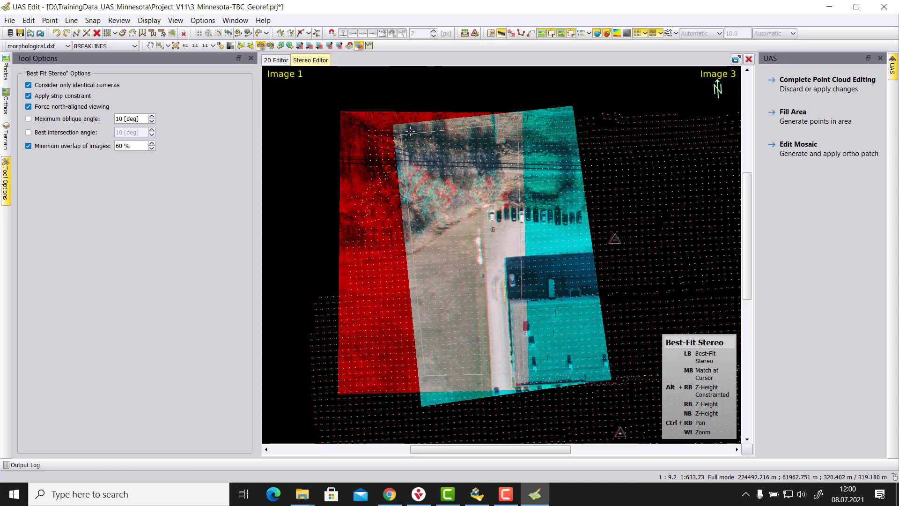
# - Open the Preferences to the Stereo page under Views
pyautogui.click(203, 21)
pyautogui.click(214, 33)
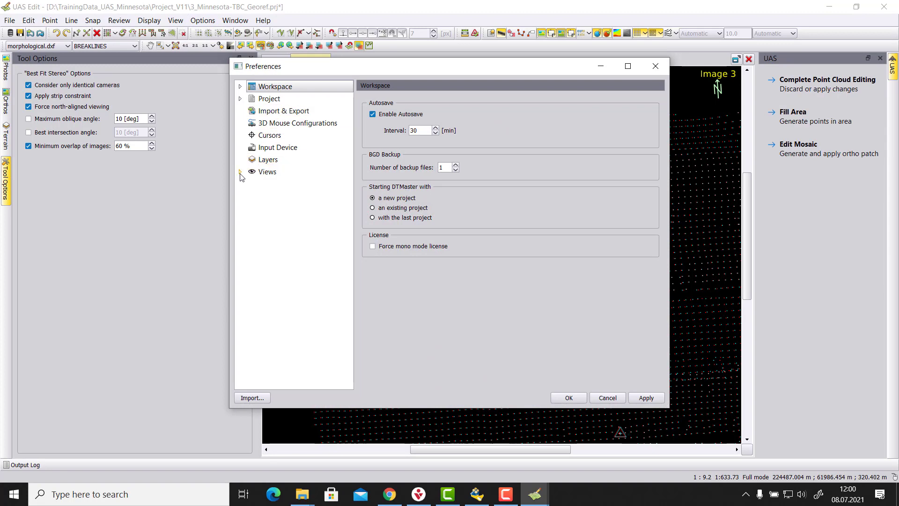
pyautogui.click(241, 172)
pyautogui.click(269, 194)
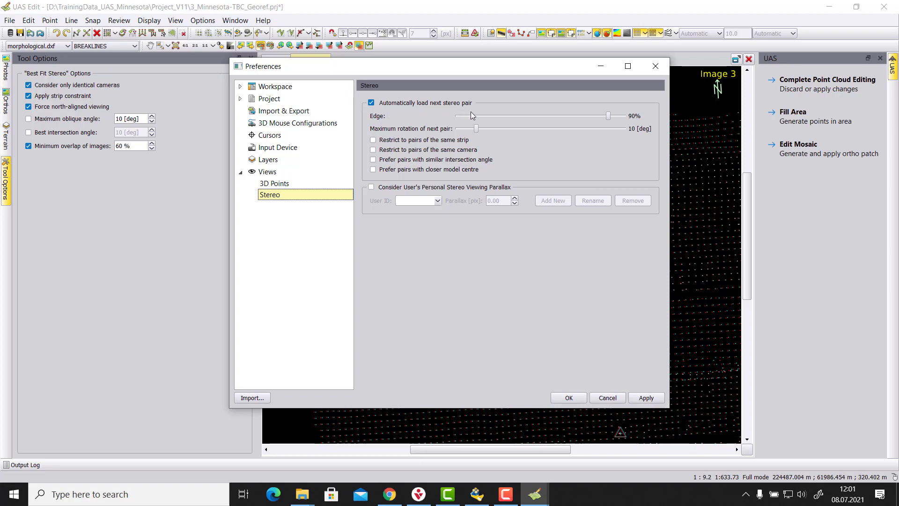
# - Move the Preferences window to review automatic next-pair loading, 90% edge and 10° maximum rotation
pyautogui.moveTo(536, 75); pyautogui.dragTo(325, 119)
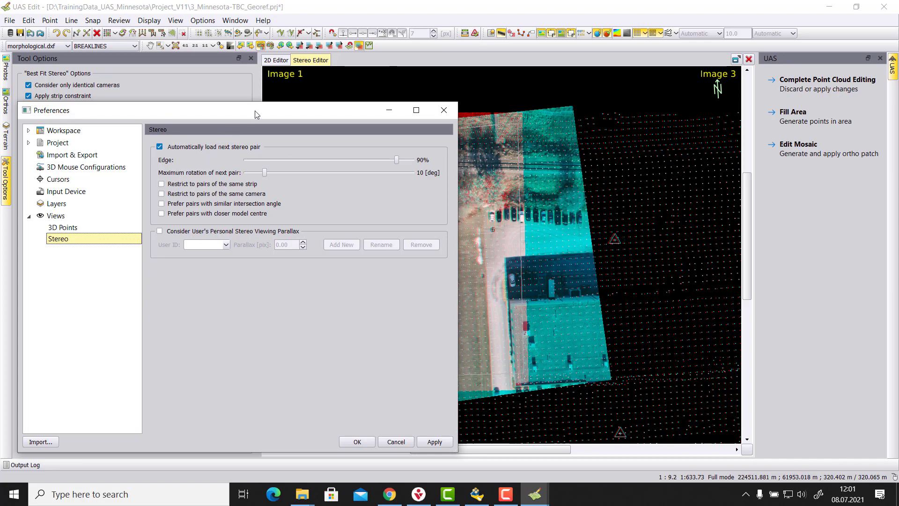
pyautogui.moveTo(255, 111); pyautogui.dragTo(281, 89)
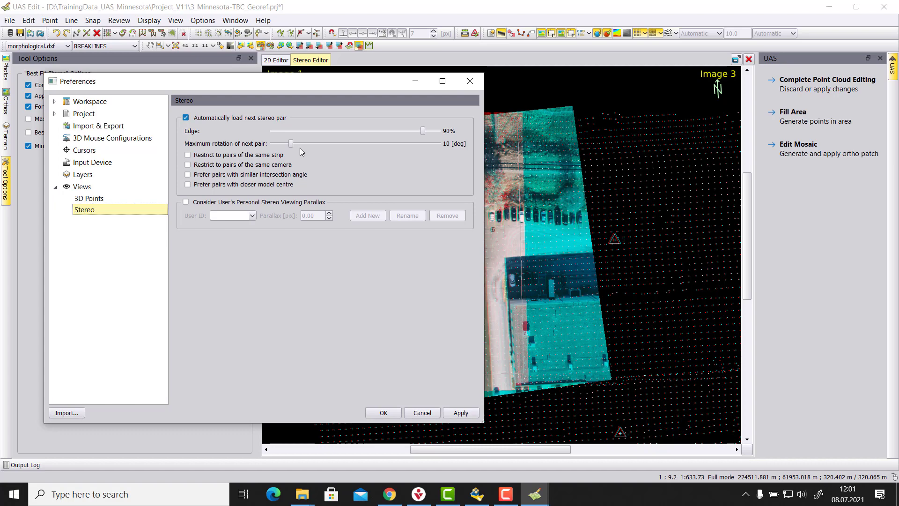
pyautogui.moveTo(297, 83); pyautogui.dragTo(662, 65)
pyautogui.moveTo(542, 77); pyautogui.dragTo(171, 88)
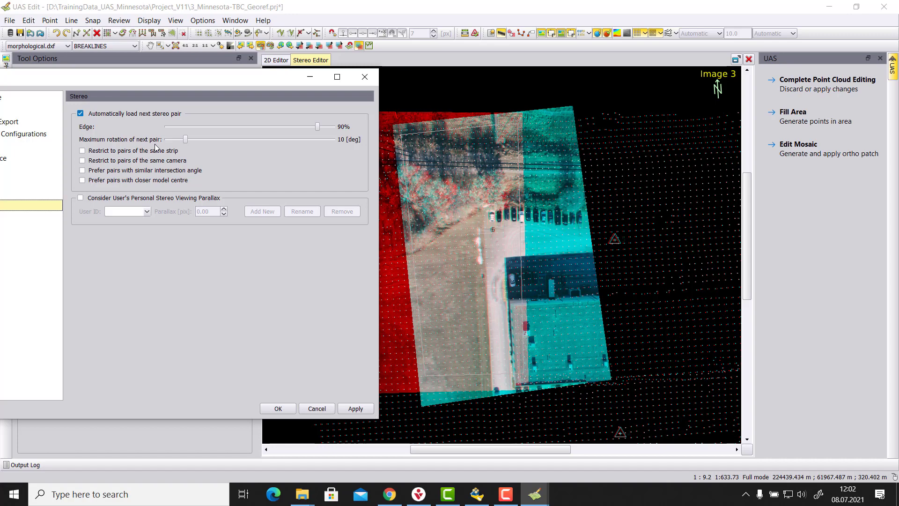
# - Close the Preferences, zoom into the parking lot, and load the best-fit stereo pair there
pyautogui.moveTo(177, 80); pyautogui.dragTo(200, 75)
pyautogui.click(301, 404)
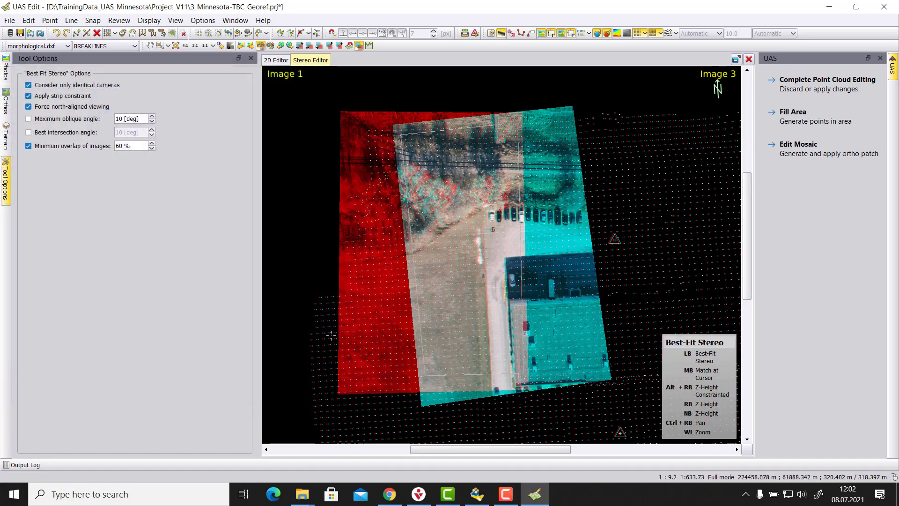
pyautogui.scroll(4, 453, 269)
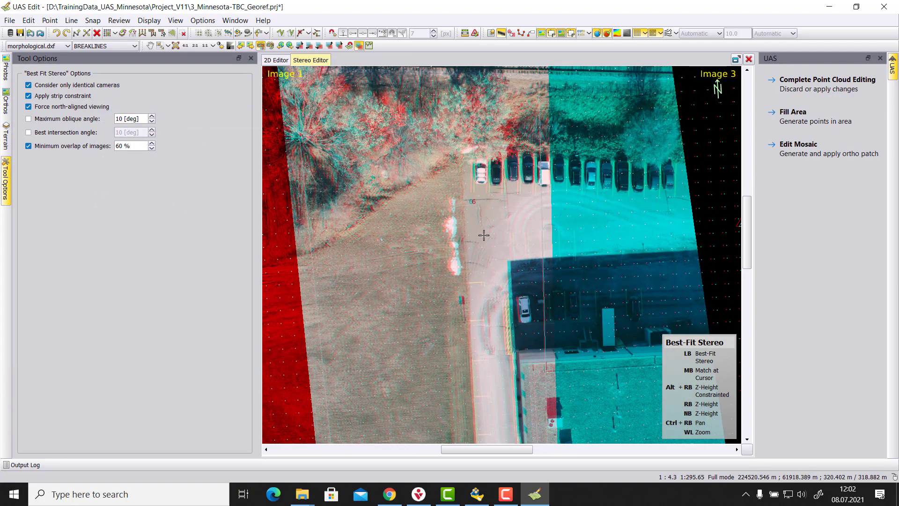
pyautogui.keyDown('ctrl'); pyautogui.moveTo(482, 235); pyautogui.dragTo(439, 237, button='right'); pyautogui.keyUp('ctrl')
pyautogui.click(436, 234)
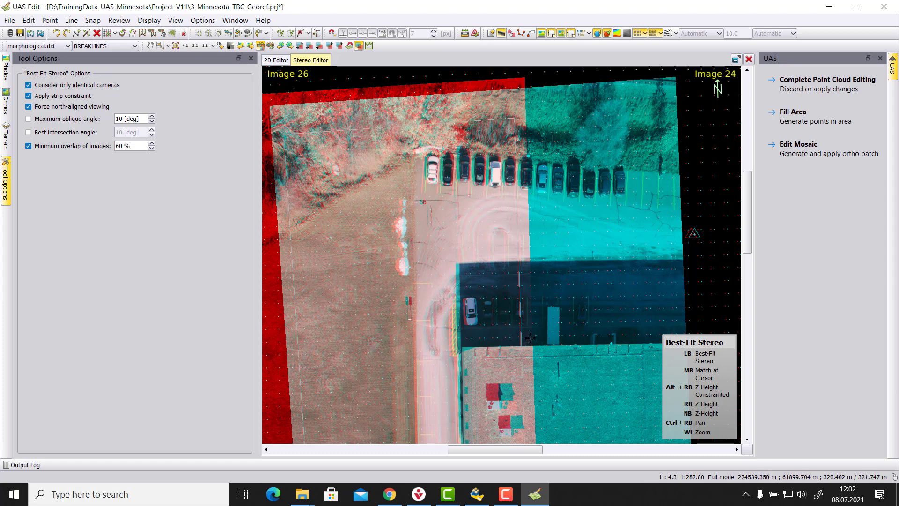
# - Step through pairs 25/23, 23/21, 21/19 and 20/18 to the Image 19/Image 17 pair
pyautogui.click(503, 309)
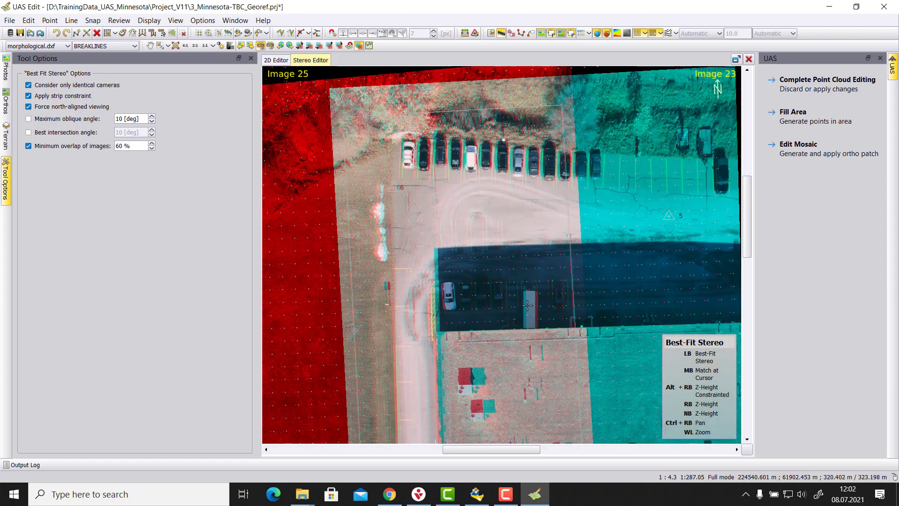
pyautogui.click(516, 301)
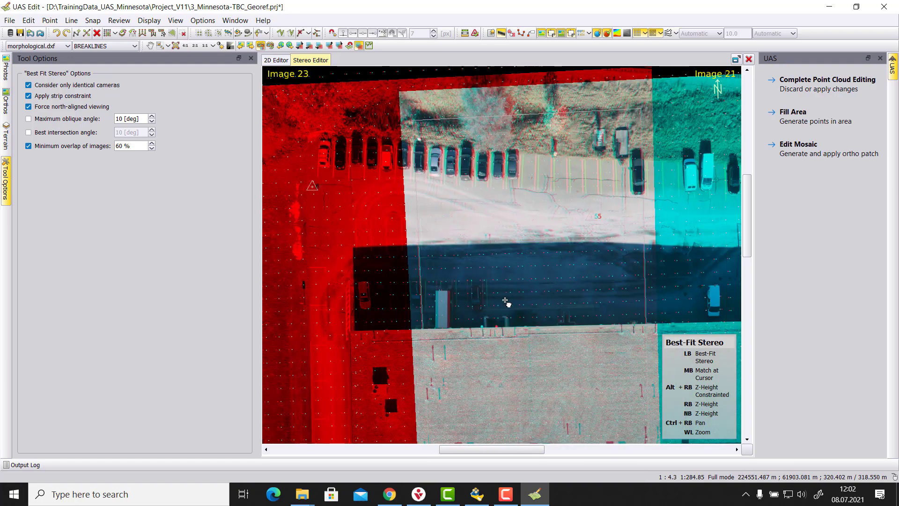
pyautogui.click(605, 287)
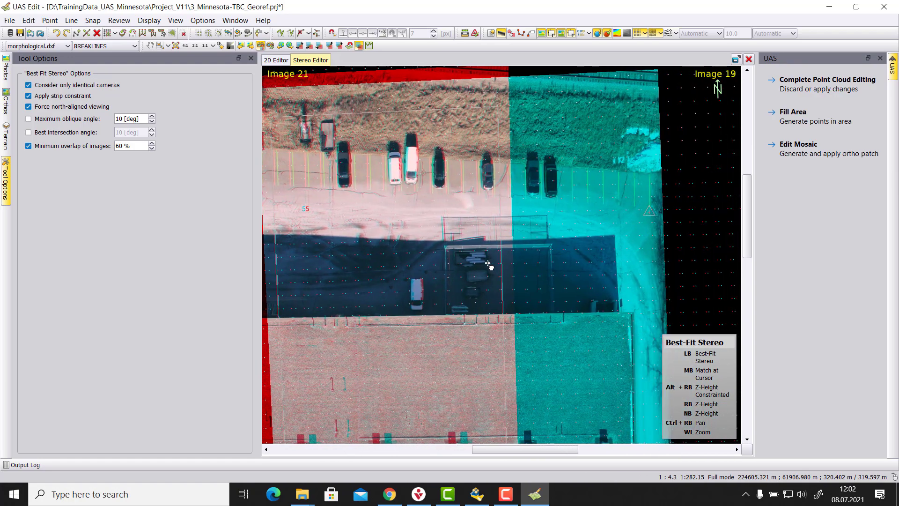
pyautogui.click(489, 260)
pyautogui.keyDown('ctrl'); pyautogui.moveTo(653, 258); pyautogui.dragTo(577, 258, button='right'); pyautogui.keyUp('ctrl')
pyautogui.click(576, 258)
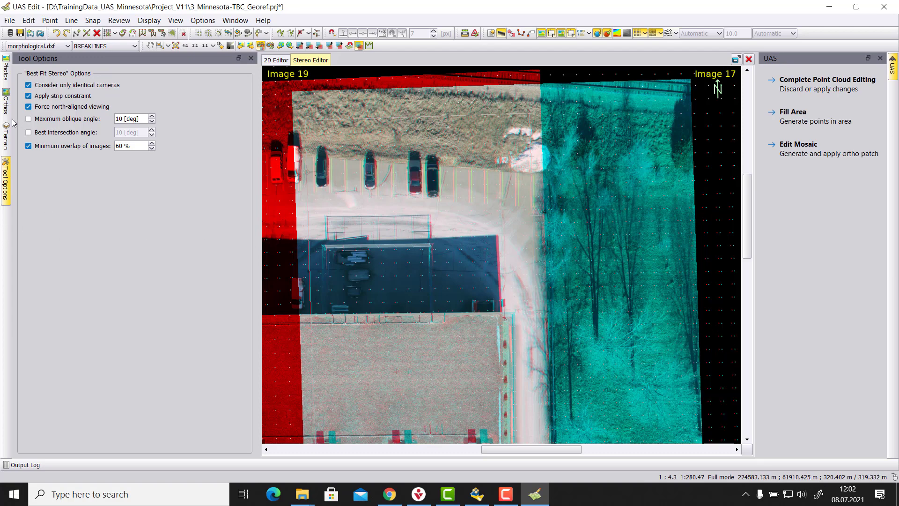
# - Make BREAKLINES the active terrain layer and start Edit > Create Point/Line
pyautogui.click(5, 136)
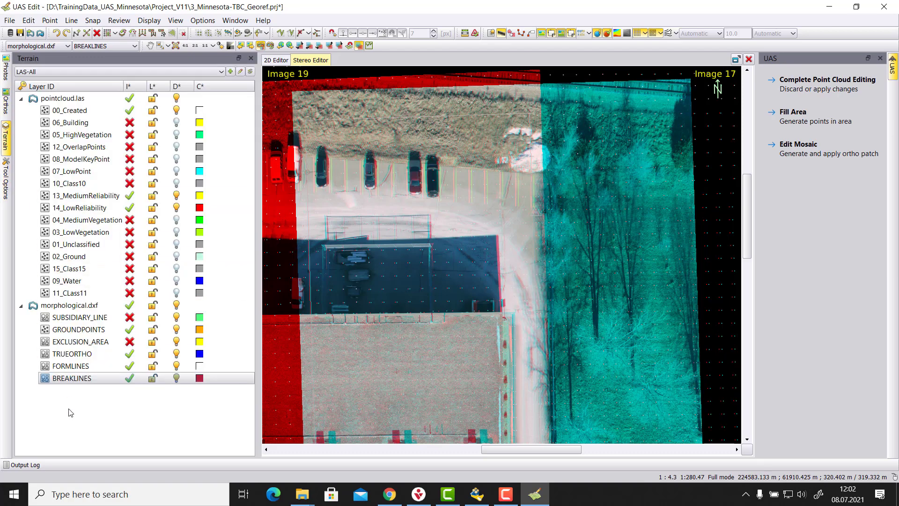
pyautogui.rightClick(73, 384)
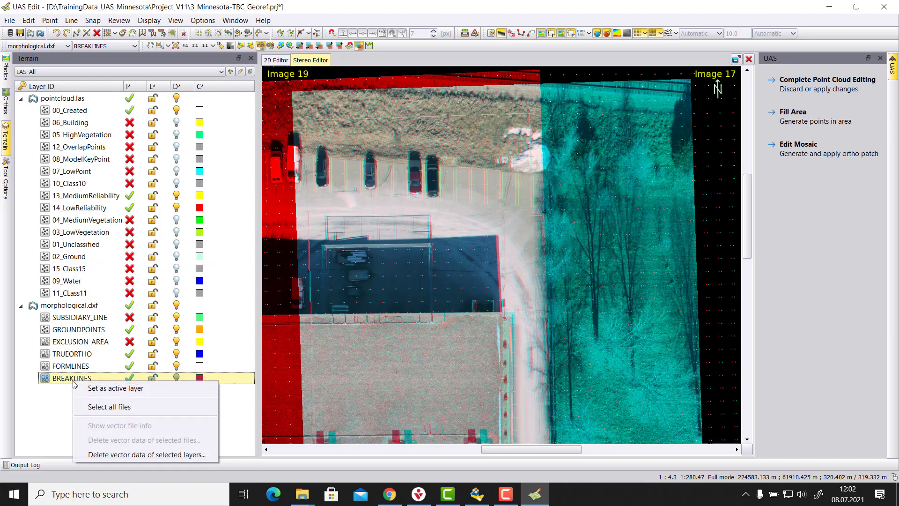
pyautogui.click(113, 388)
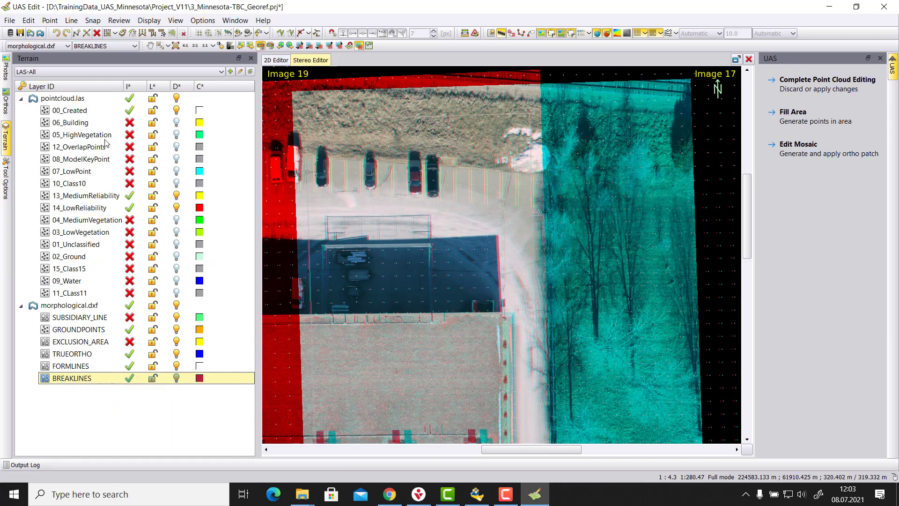
pyautogui.click(35, 21)
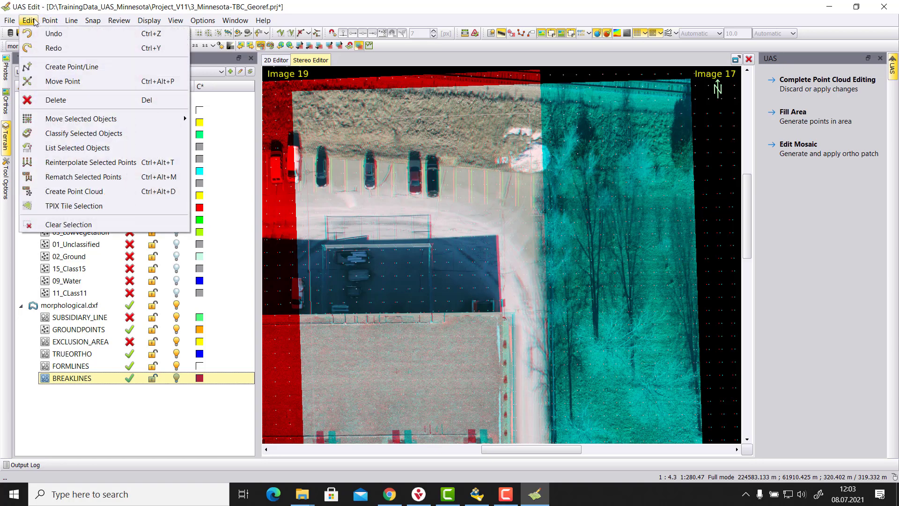
pyautogui.click(85, 69)
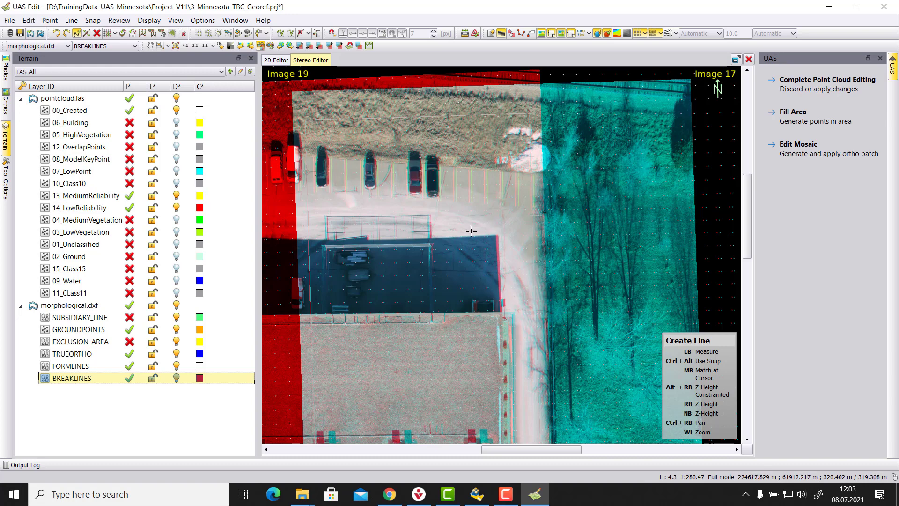
# - Start a breakline on the parking lot edge and trace five vertices westward
pyautogui.click(497, 229)
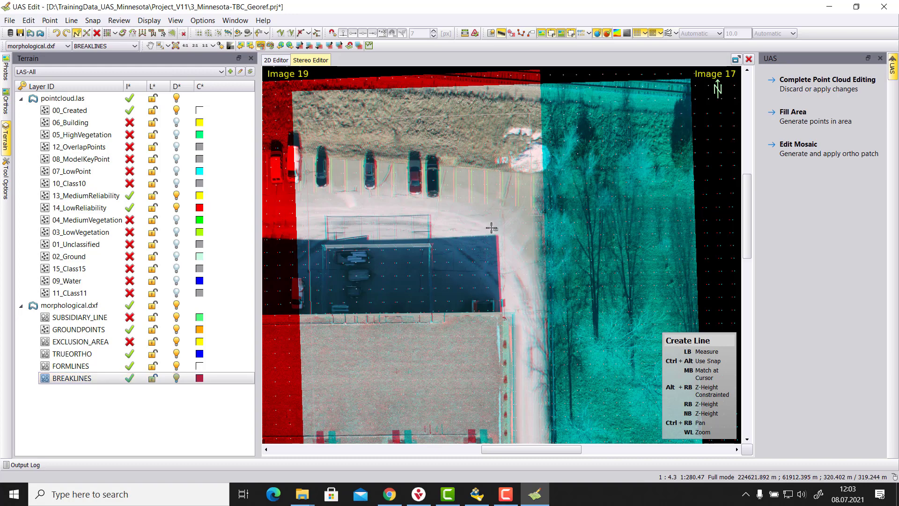
pyautogui.click(463, 219)
pyautogui.click(420, 211)
pyautogui.click(376, 210)
pyautogui.click(342, 209)
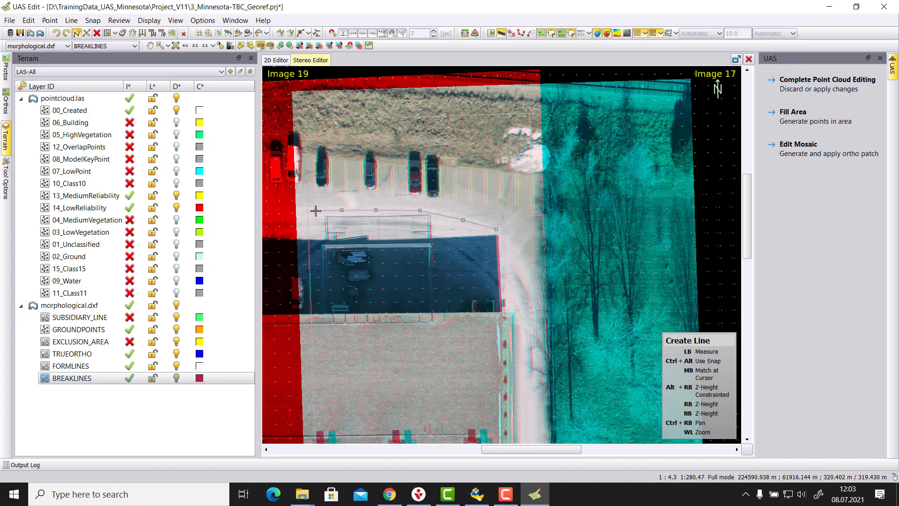
pyautogui.keyDown('ctrl'); pyautogui.moveTo(314, 212); pyautogui.dragTo(520, 229, button='right'); pyautogui.keyUp('ctrl')
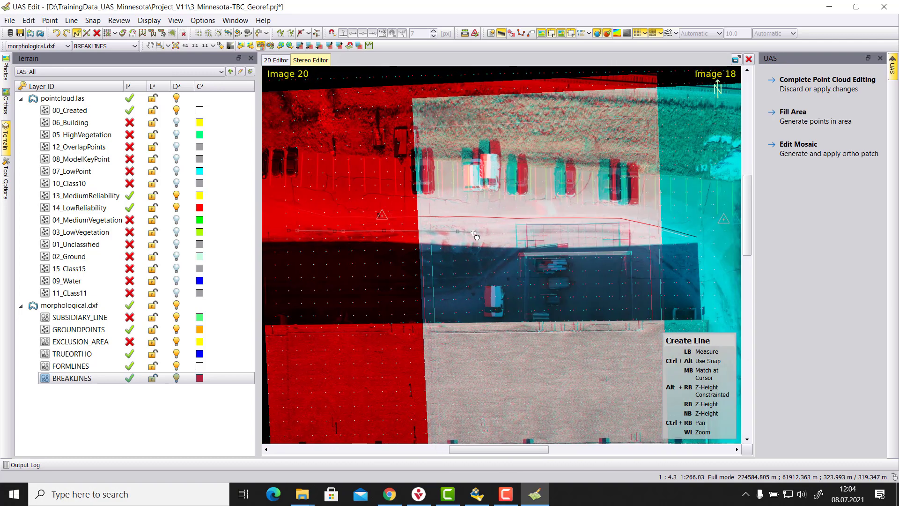
# - Continue the breakline east to the building corner and finish it
pyautogui.click(494, 231)
pyautogui.click(535, 231)
pyautogui.click(572, 231)
pyautogui.click(612, 231)
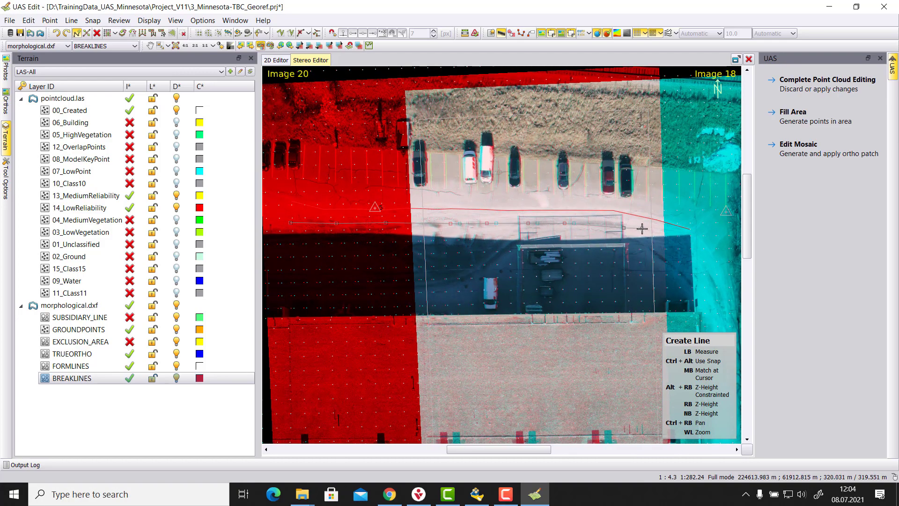
pyautogui.keyDown('ctrl'); pyautogui.moveTo(642, 228); pyautogui.dragTo(458, 201, button='right'); pyautogui.keyUp('ctrl')
pyautogui.click(452, 197)
pyautogui.click(475, 203)
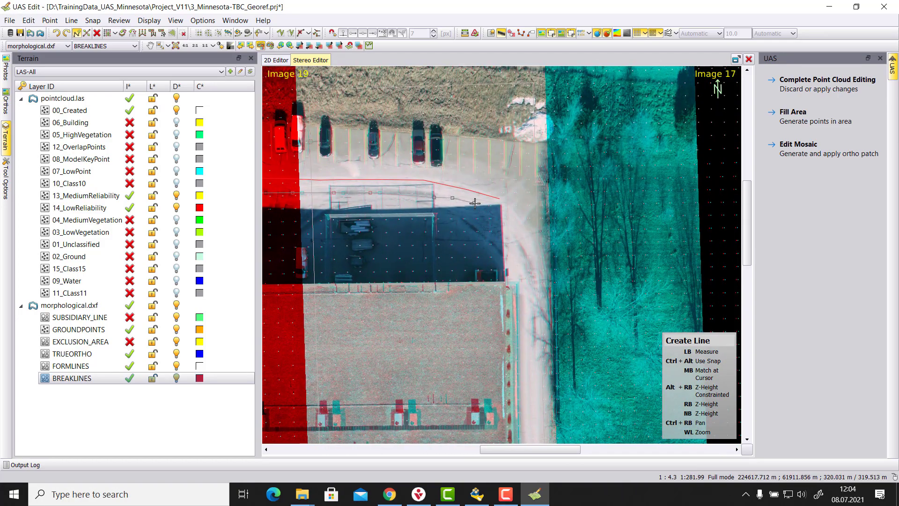
pyautogui.doubleClick(500, 229)
pyautogui.scroll(-3, 433, 239)
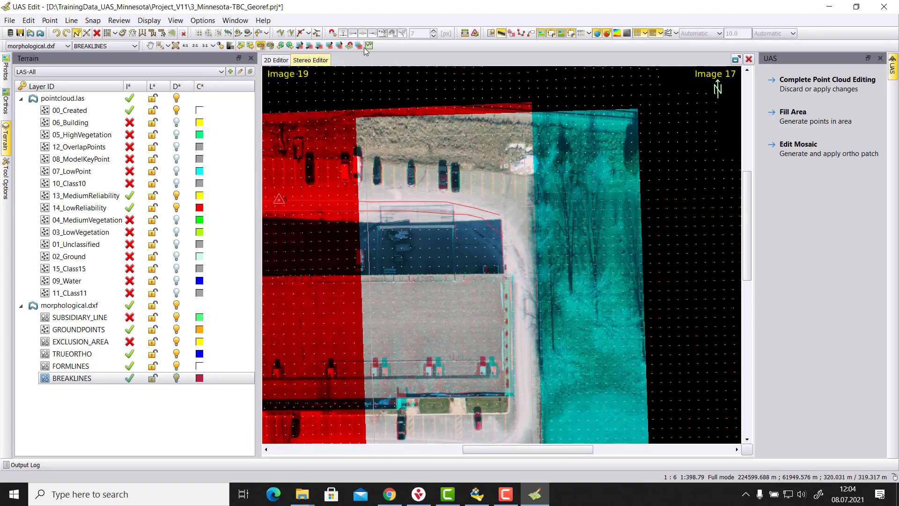
pyautogui.scroll(-1, 350, 253)
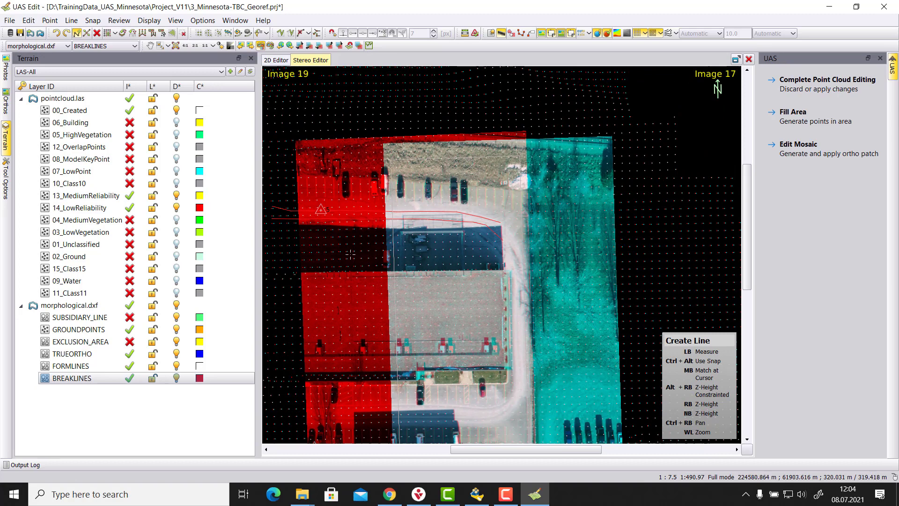
pyautogui.click(269, 257)
pyautogui.click(519, 260)
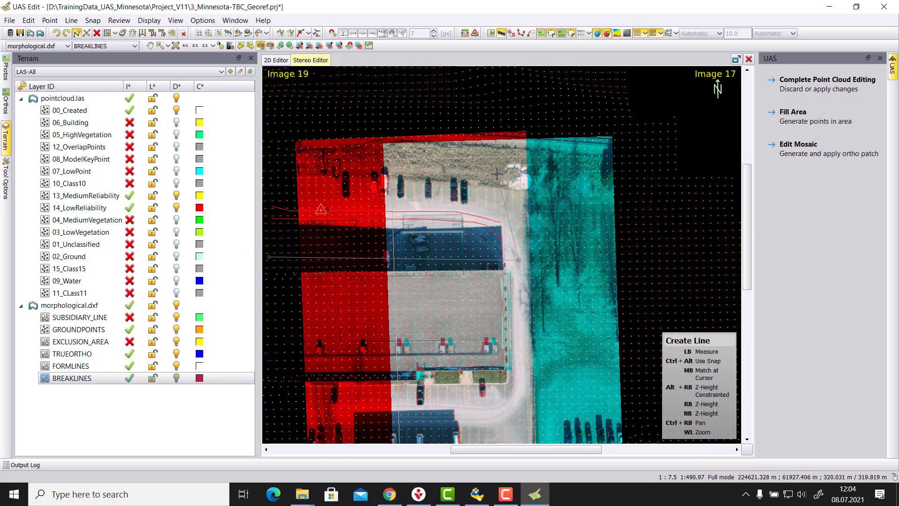
pyautogui.press('Escape')
pyautogui.press('p')
pyautogui.click(266, 267)
pyautogui.click(504, 267)
pyautogui.click(502, 187)
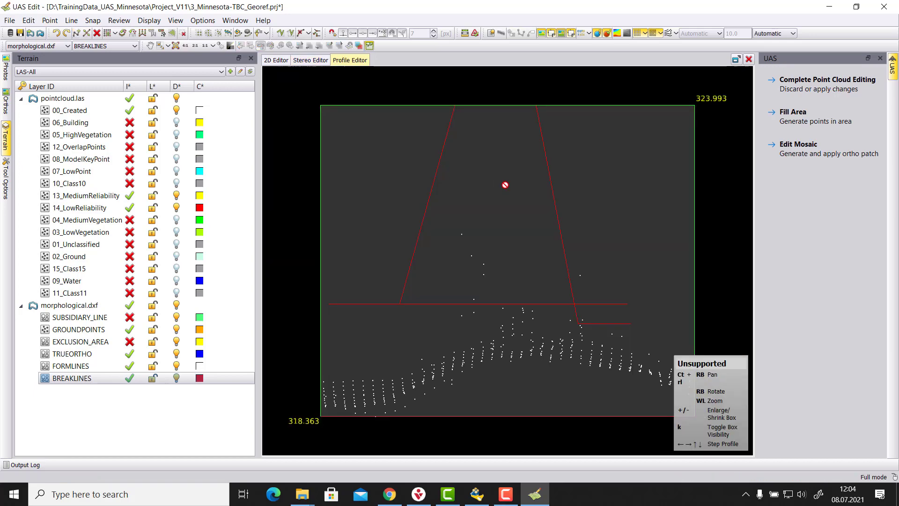
pyautogui.moveTo(508, 185); pyautogui.dragTo(413, 277, button='right')
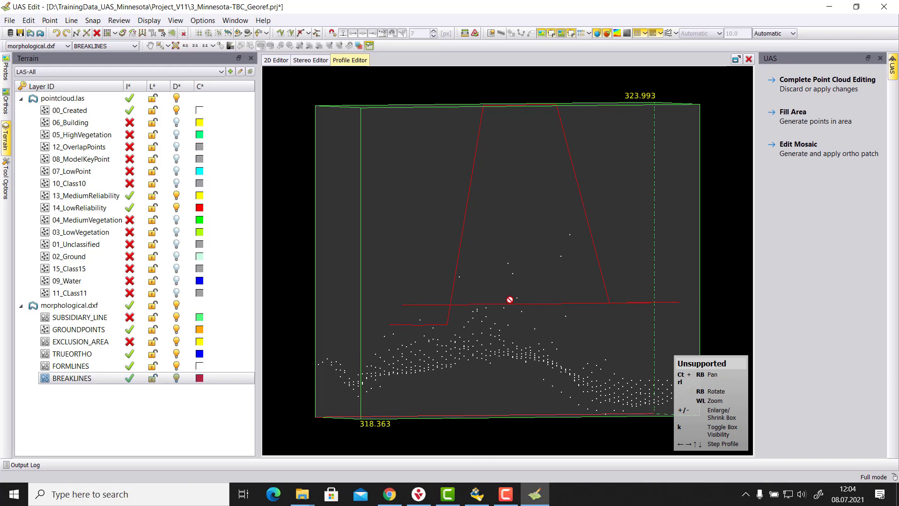
pyautogui.moveTo(530, 207); pyautogui.dragTo(442, 314, button='right')
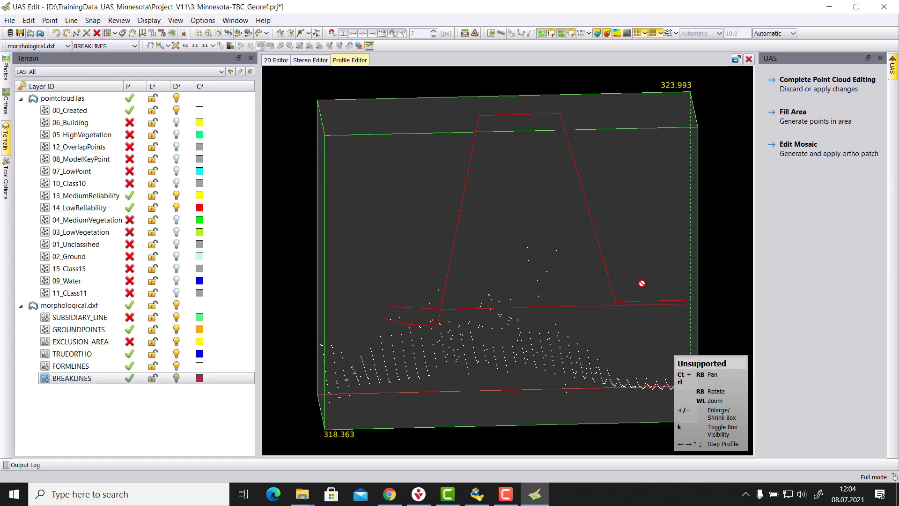
pyautogui.moveTo(579, 307); pyautogui.dragTo(588, 230, button='right')
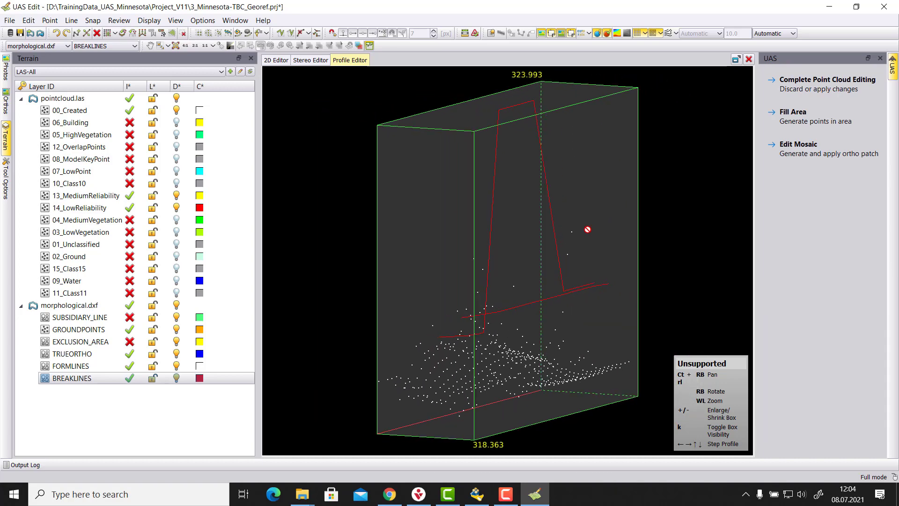
pyautogui.click(749, 59)
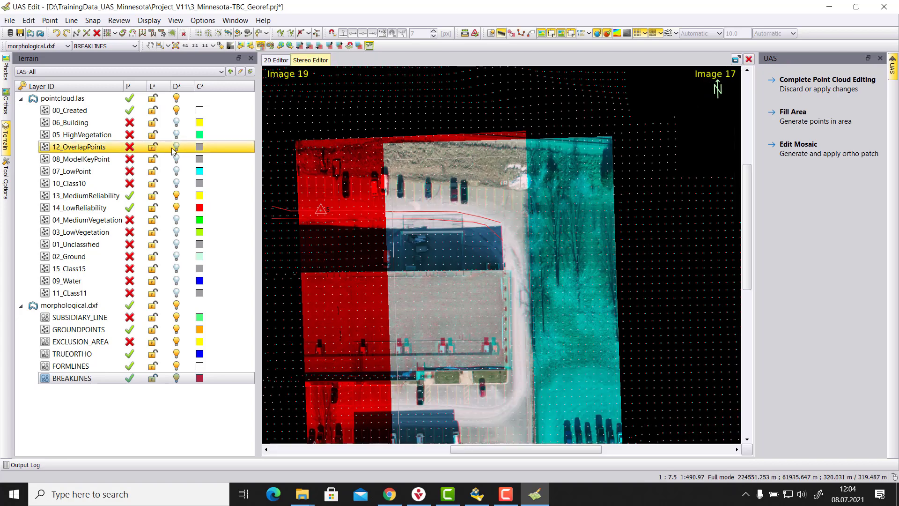
# - Return to Create Point/Line and show its Measure options, using Interpolate from terrain data
pyautogui.click(29, 20)
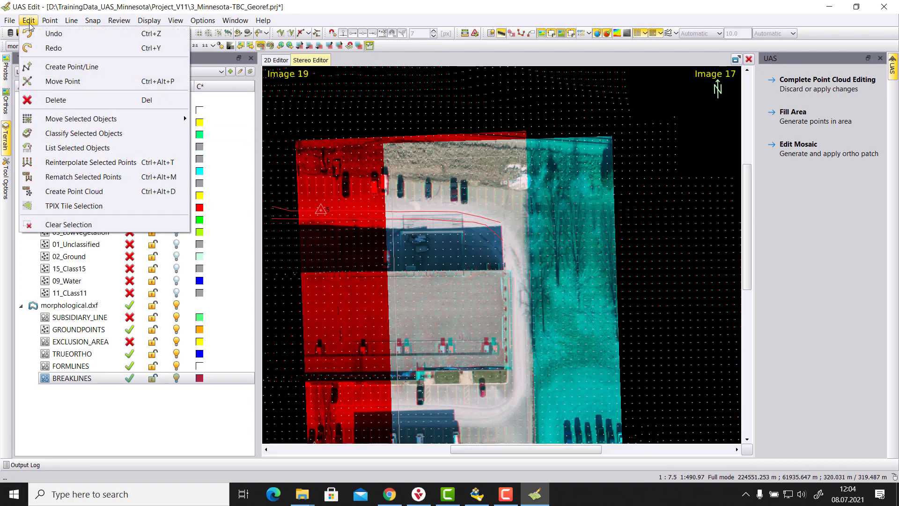
pyautogui.click(56, 67)
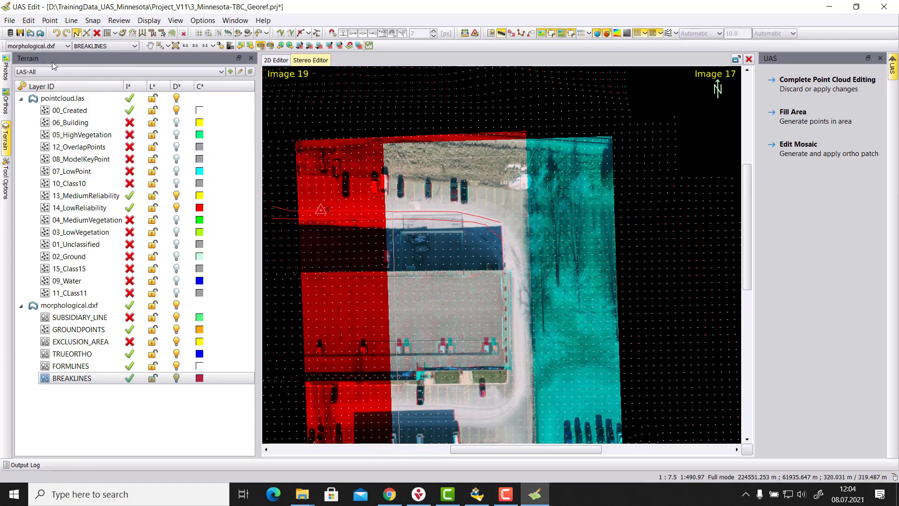
pyautogui.click(4, 202)
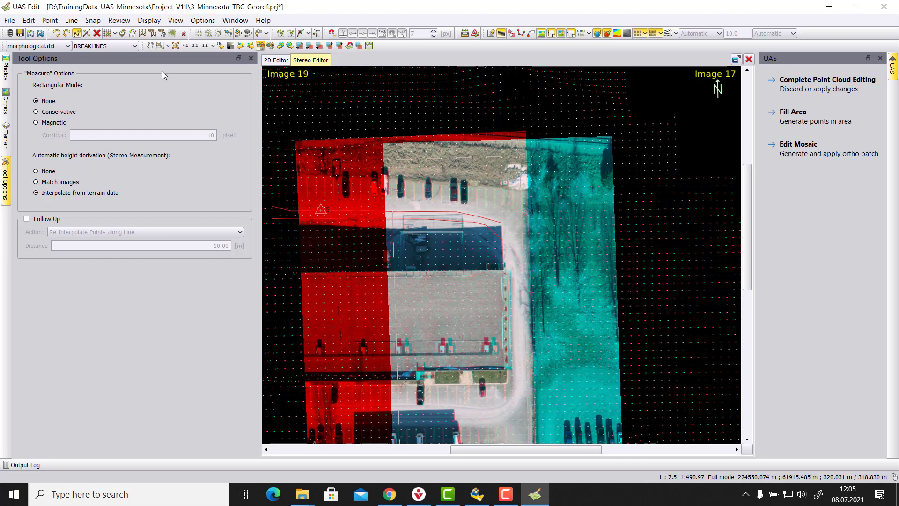
# - Zoom in and start a second breakline, placing vertices westward along the lot edge
pyautogui.scroll(3, 368, 221)
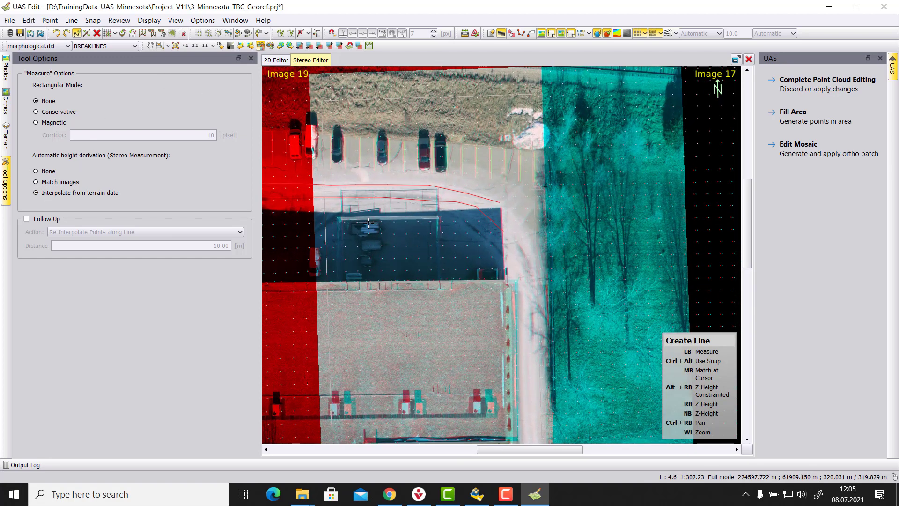
pyautogui.scroll(2, 409, 222)
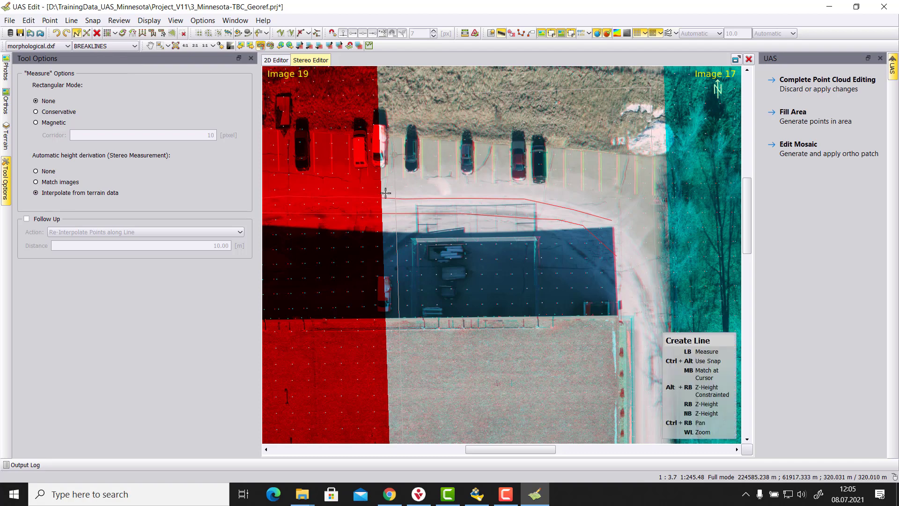
pyautogui.click(612, 217)
pyautogui.click(523, 196)
pyautogui.click(462, 193)
pyautogui.click(418, 194)
pyautogui.keyDown('ctrl'); pyautogui.moveTo(379, 194); pyautogui.dragTo(516, 192, button='right'); pyautogui.keyUp('ctrl')
# - Extend the second breakline west to the row of buildings and finish it
pyautogui.click(501, 193)
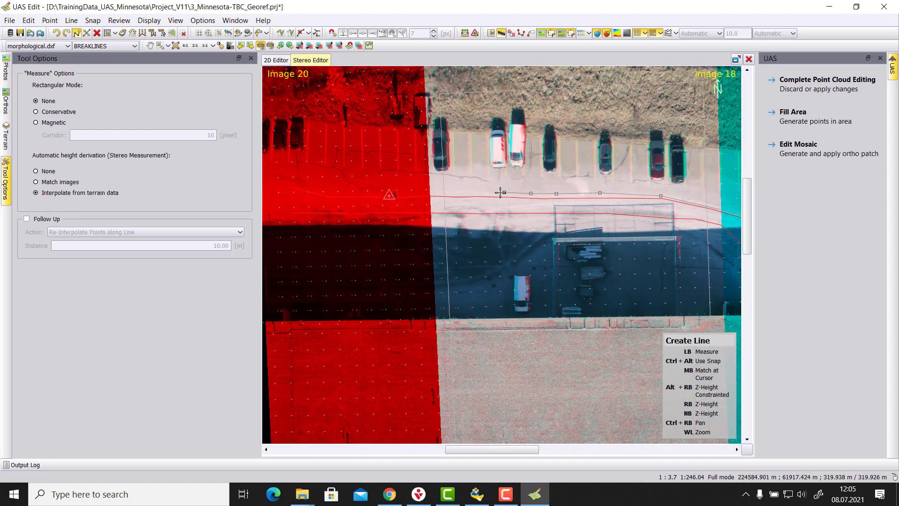
pyautogui.click(456, 193)
pyautogui.keyDown('ctrl'); pyautogui.moveTo(457, 193); pyautogui.dragTo(567, 193, button='right'); pyautogui.keyUp('ctrl')
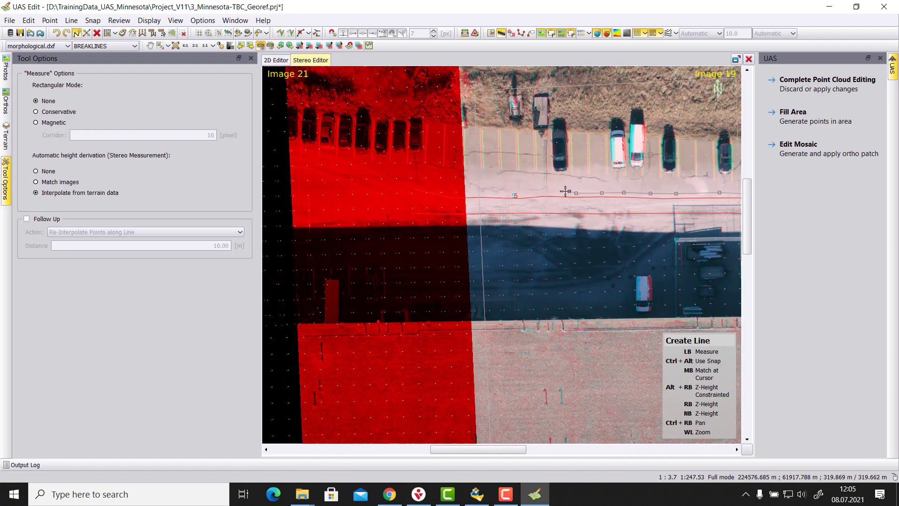
pyautogui.click(536, 193)
pyautogui.keyDown('ctrl'); pyautogui.moveTo(486, 193); pyautogui.dragTo(549, 188, button='right'); pyautogui.keyUp('ctrl')
pyautogui.click(538, 194)
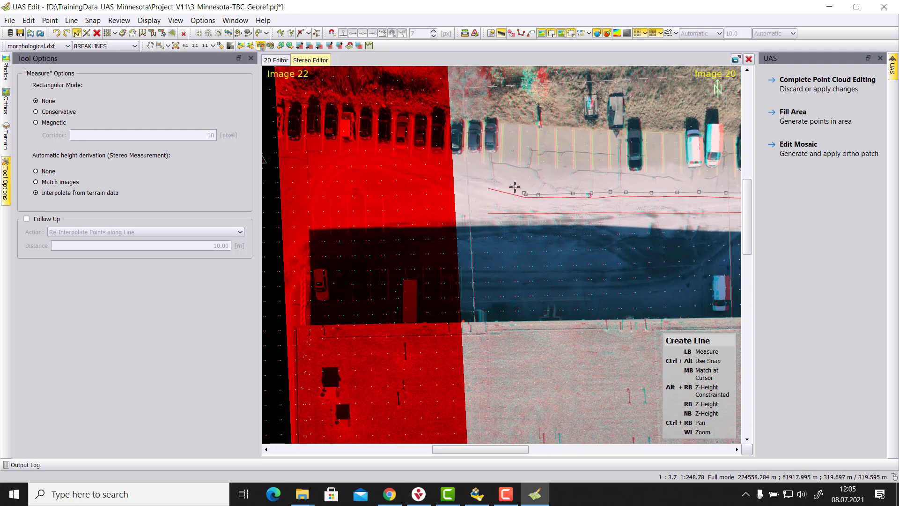
pyautogui.doubleClick(490, 185)
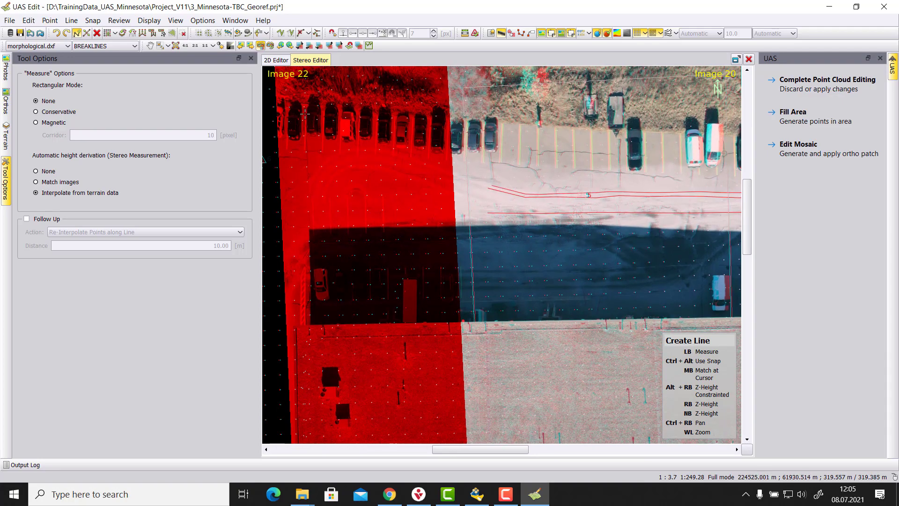
pyautogui.scroll(-2, 492, 253)
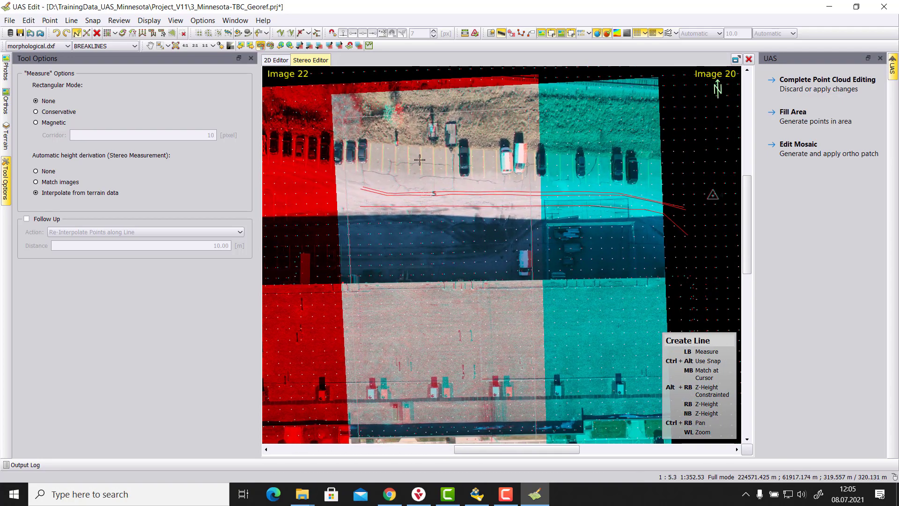
# - Draw a profile area across both breaklines to open the cross-section
pyautogui.click(369, 46)
pyautogui.moveTo(341, 272); pyautogui.dragTo(710, 271)
pyautogui.click(654, 154)
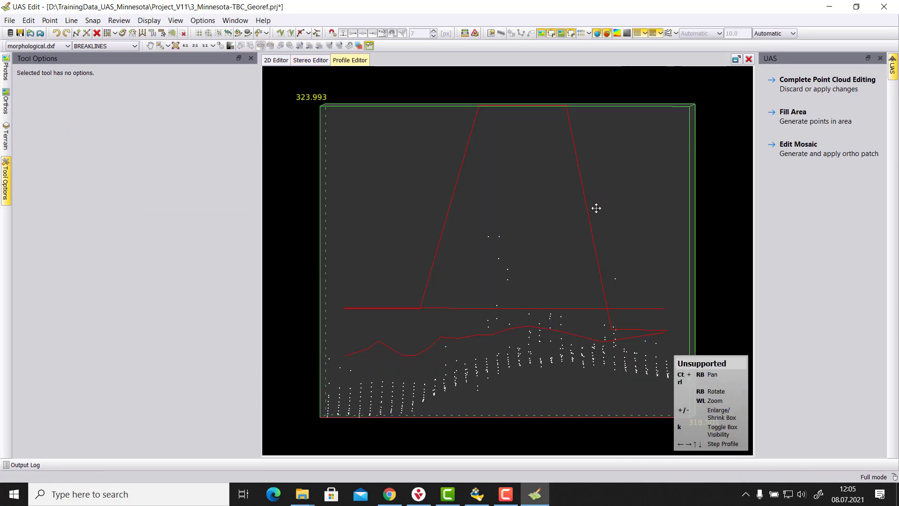
# - Rotate the profile box to check both breaklines against the point cloud, then return to stereo
pyautogui.moveTo(591, 213); pyautogui.dragTo(291, 255, button='right')
pyautogui.moveTo(474, 258); pyautogui.dragTo(833, 306, button='right')
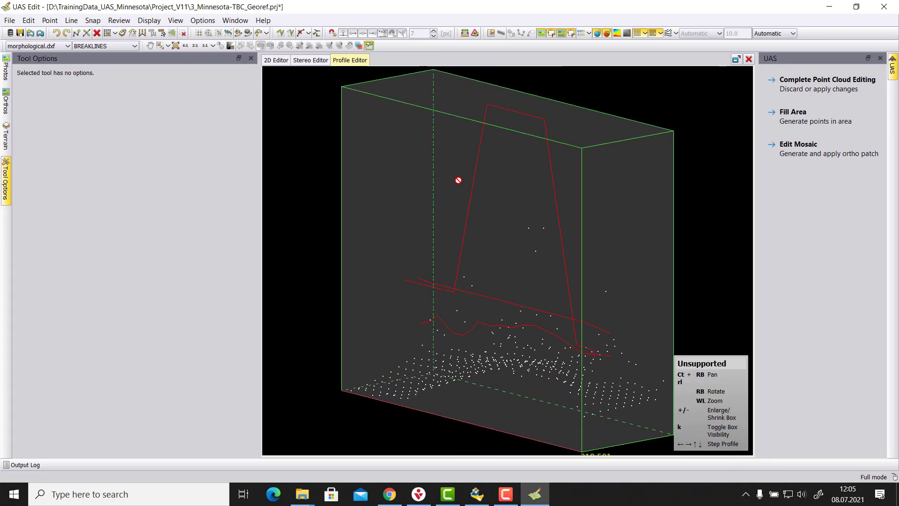
pyautogui.moveTo(459, 180); pyautogui.dragTo(546, 174, button='right')
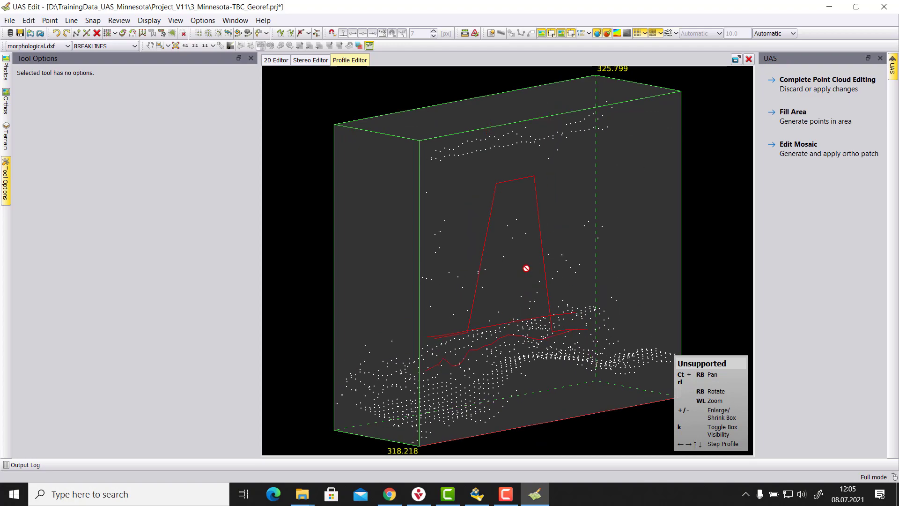
pyautogui.moveTo(494, 273); pyautogui.dragTo(588, 295, button='right')
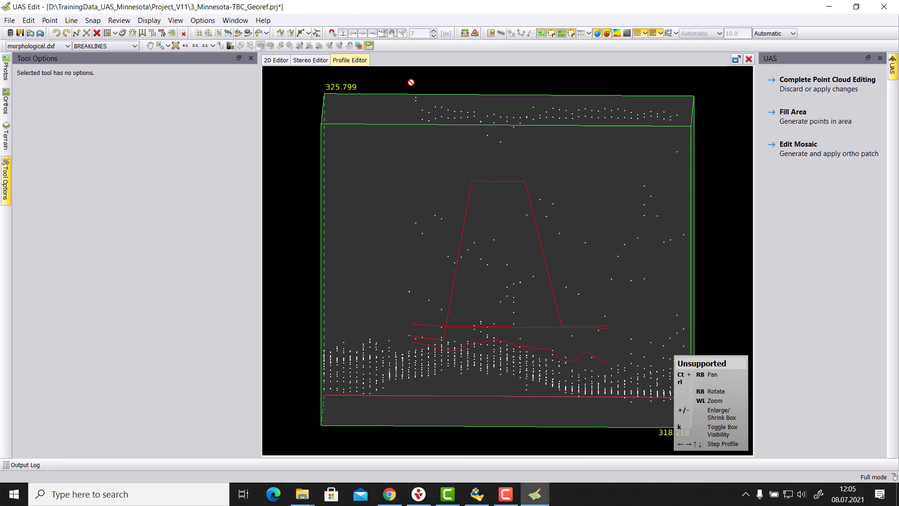
pyautogui.click(311, 60)
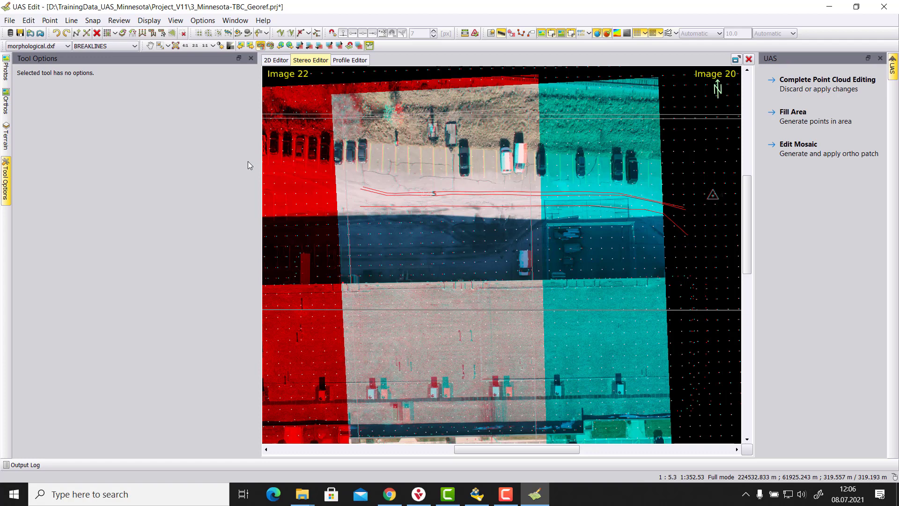
# - Start Create Point/Line with Automatic height derivation set to Match images
pyautogui.click(29, 20)
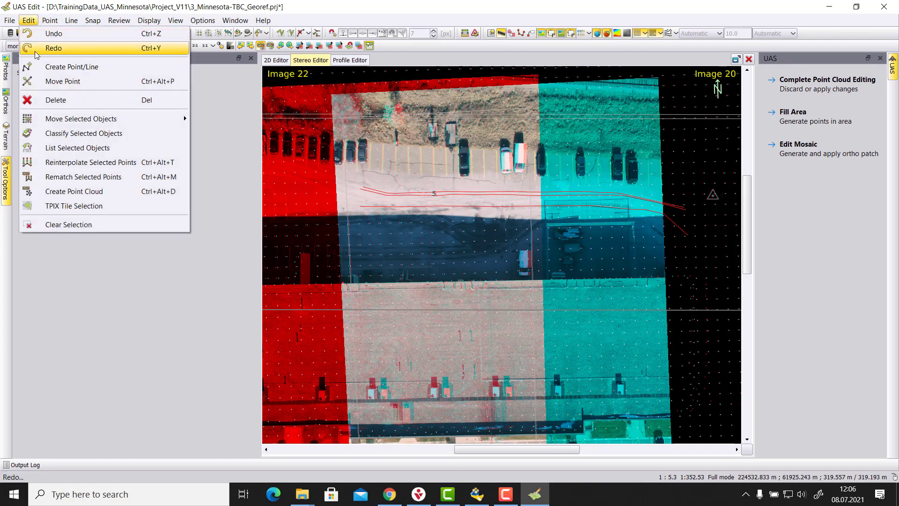
pyautogui.click(51, 68)
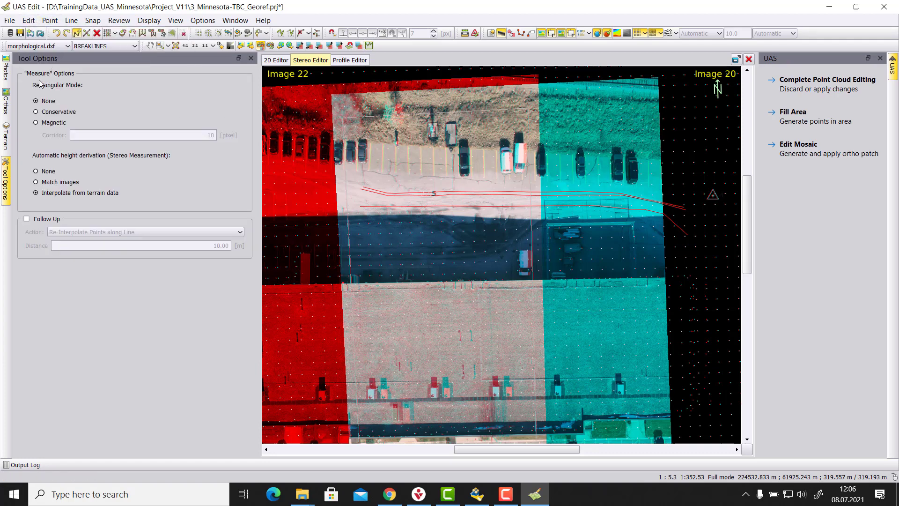
pyautogui.click(41, 185)
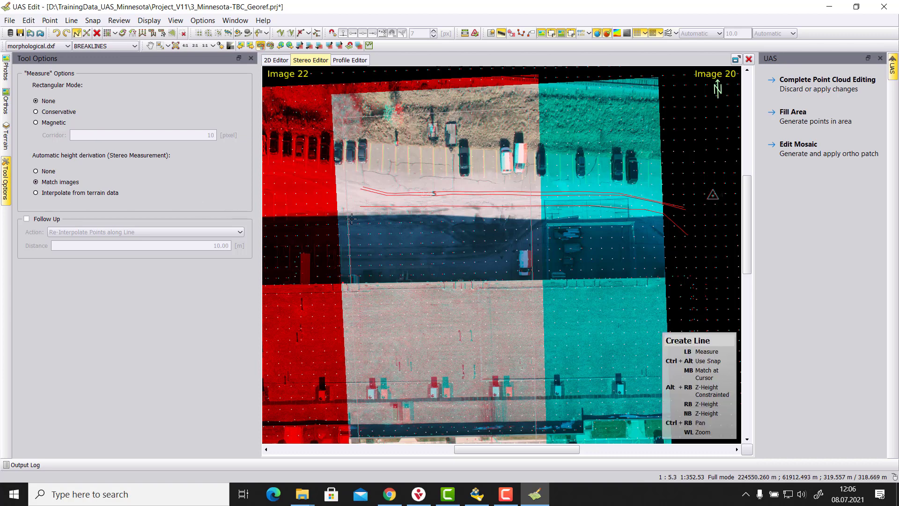
pyautogui.keyDown('ctrl'); pyautogui.moveTo(427, 204); pyautogui.dragTo(435, 231, button='right'); pyautogui.keyUp('ctrl')
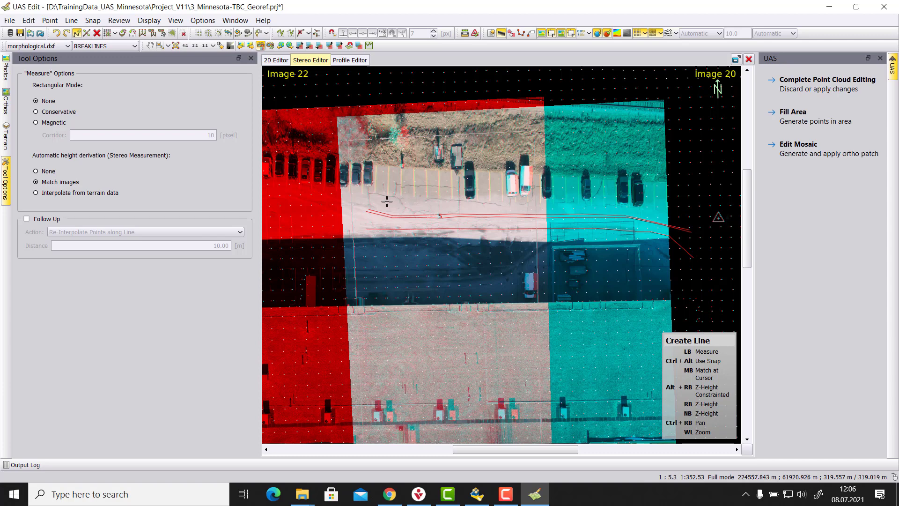
# - Inspect the breaklines in the 3D profile, turn off BREAKLINES' I* flag, and return to stereo
pyautogui.click(347, 60)
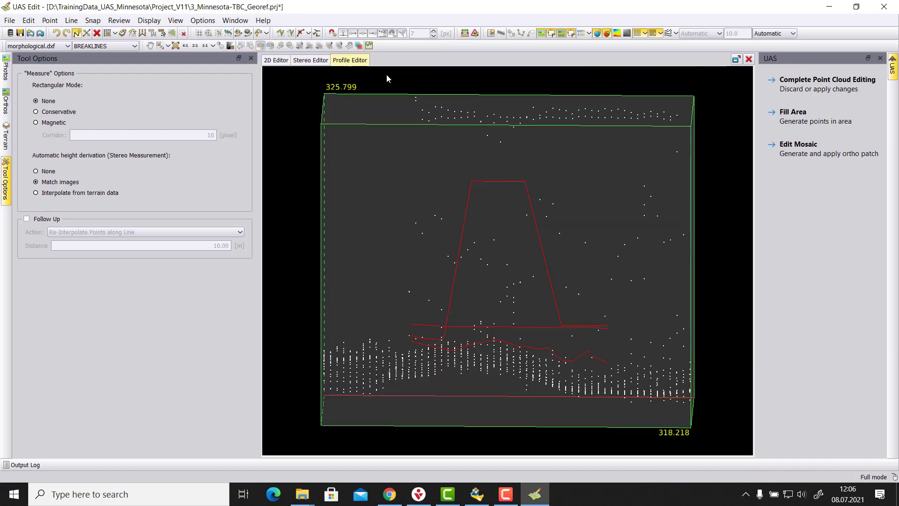
pyautogui.moveTo(539, 281); pyautogui.dragTo(668, 353, button='right')
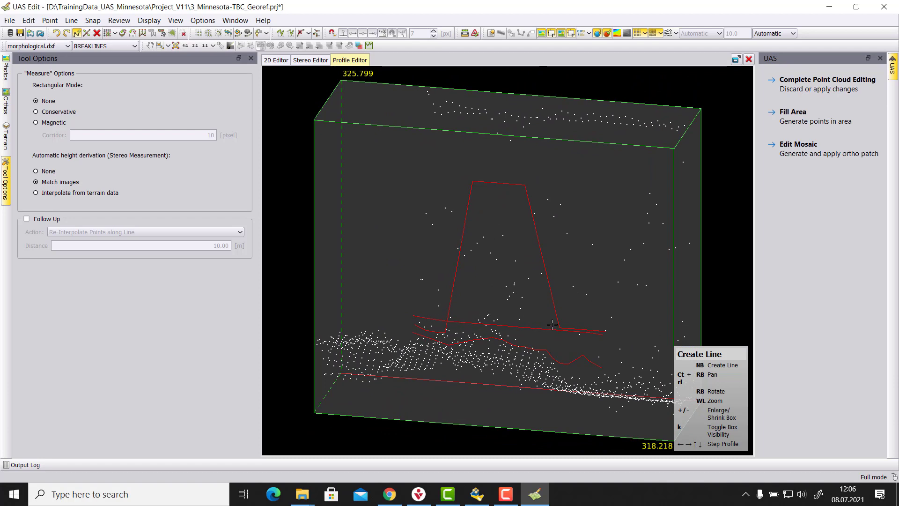
pyautogui.click(7, 137)
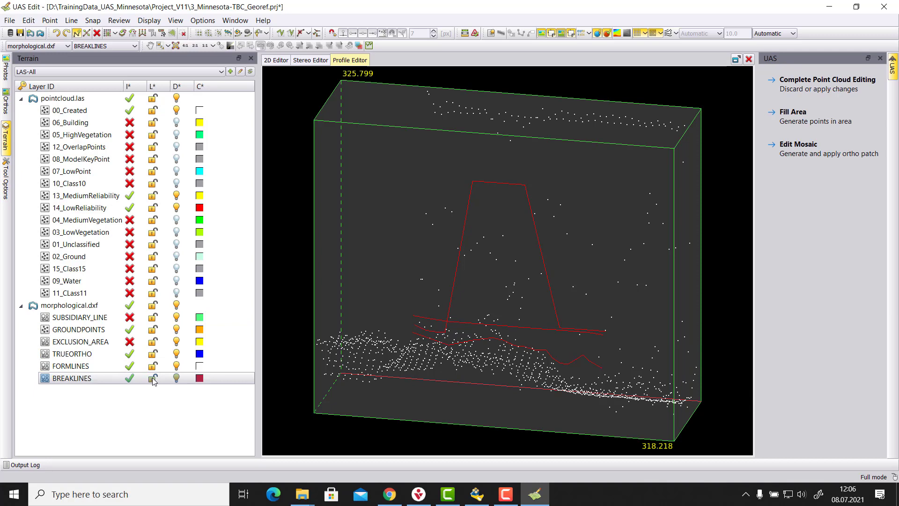
pyautogui.click(130, 381)
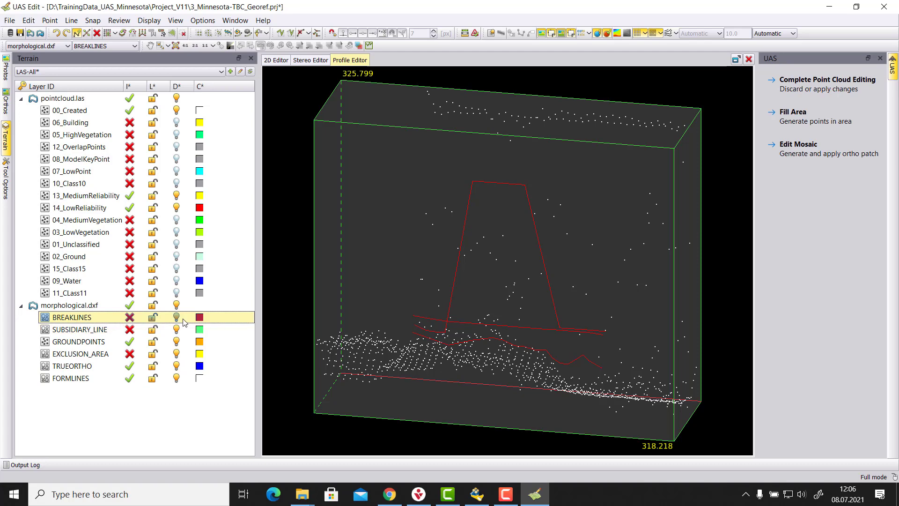
pyautogui.click(312, 60)
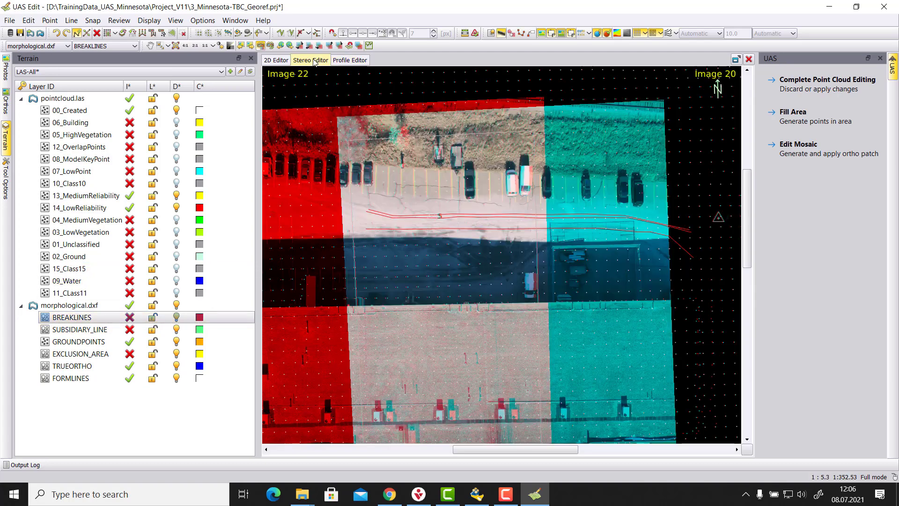
# - Reset height derivation to Interpolate from terrain data, zoom in, and trace seven road-edge vertices
pyautogui.click(7, 193)
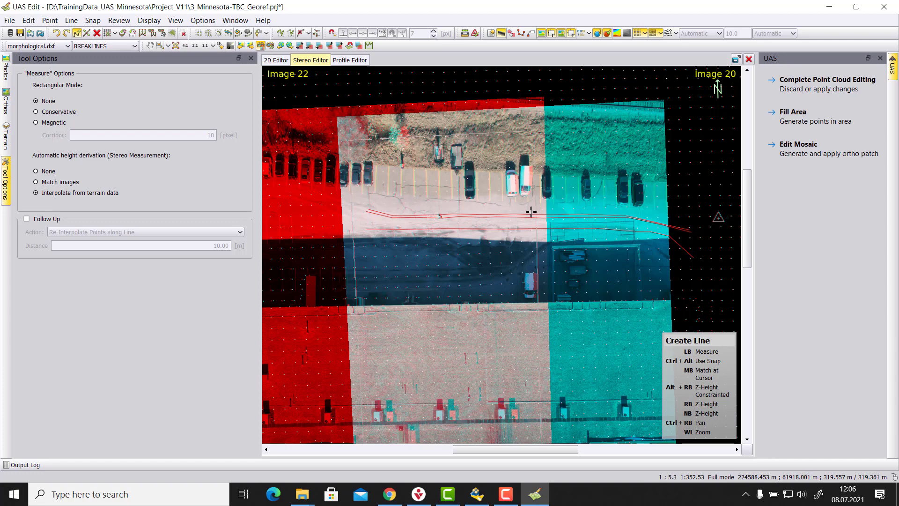
pyautogui.scroll(1, 407, 205)
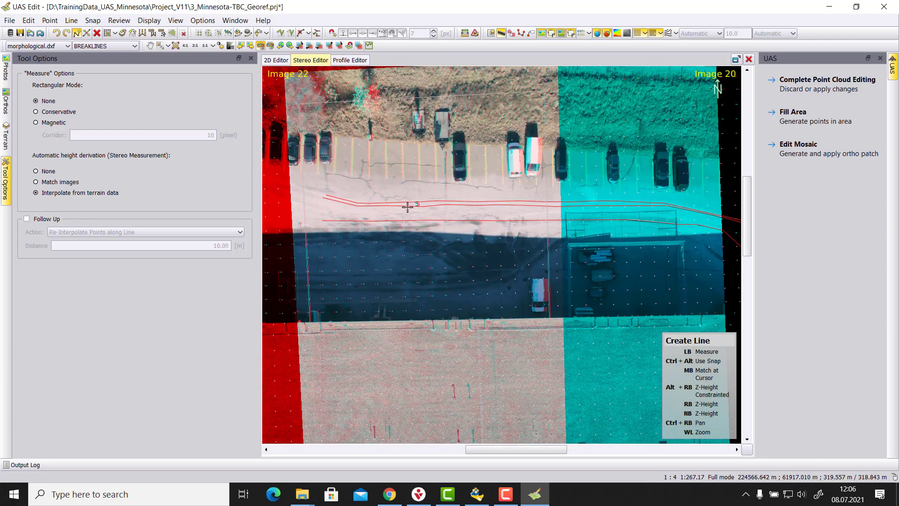
pyautogui.scroll(1, 378, 202)
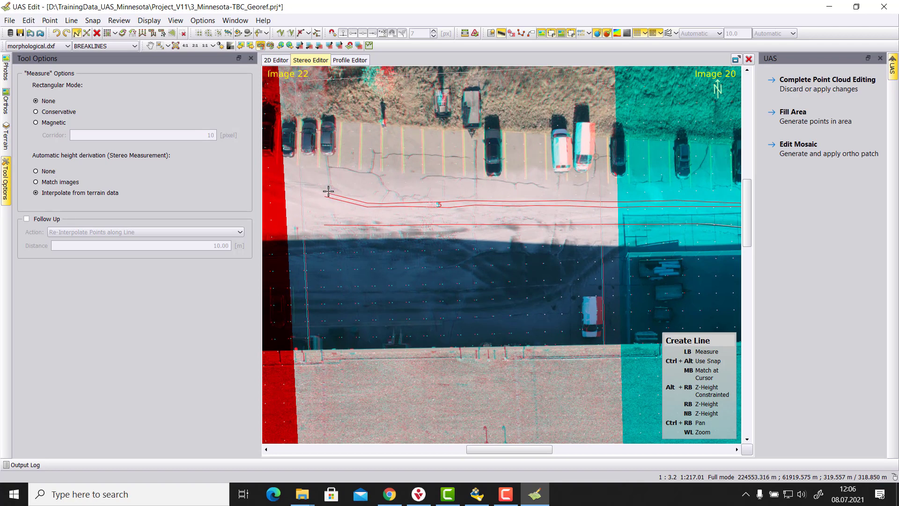
pyautogui.click(329, 191)
pyautogui.click(367, 199)
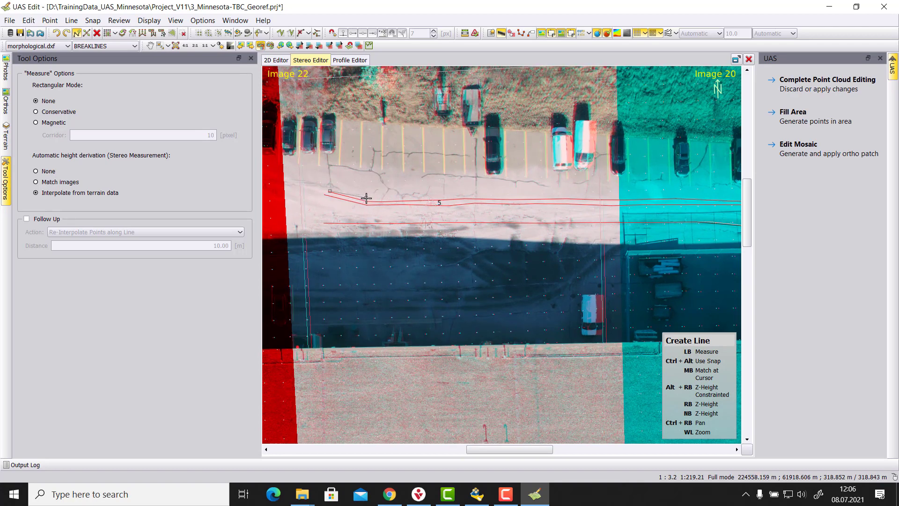
pyautogui.click(422, 198)
pyautogui.click(454, 197)
pyautogui.click(483, 196)
pyautogui.click(534, 196)
pyautogui.click(594, 196)
# - Continue the road-edge breakline with five more vertices onto the Image 19/Image 17 pair
pyautogui.keyDown('ctrl'); pyautogui.moveTo(601, 194); pyautogui.dragTo(365, 196, button='right'); pyautogui.keyUp('ctrl')
pyautogui.click(391, 198)
pyautogui.click(435, 197)
pyautogui.click(468, 198)
pyautogui.click(508, 200)
pyautogui.click(546, 212)
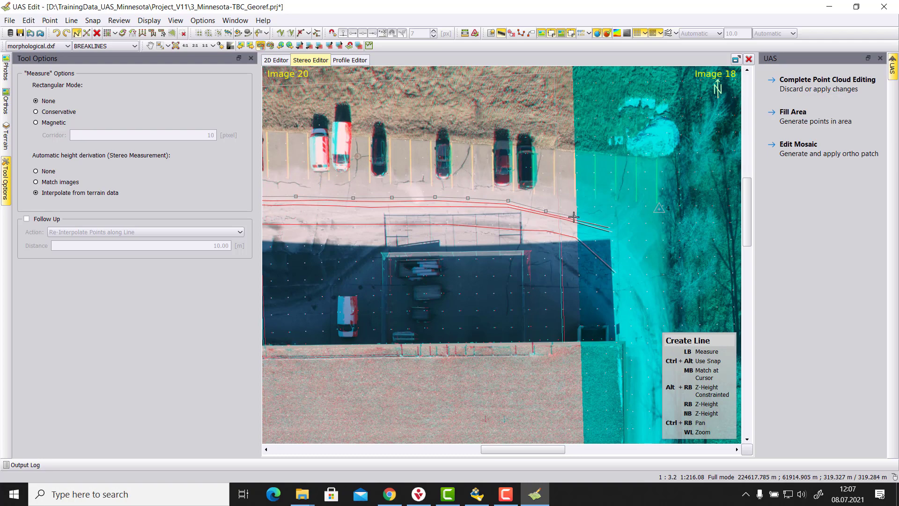
pyautogui.keyDown('ctrl'); pyautogui.moveTo(573, 216); pyautogui.dragTo(450, 217, button='right'); pyautogui.keyUp('ctrl')
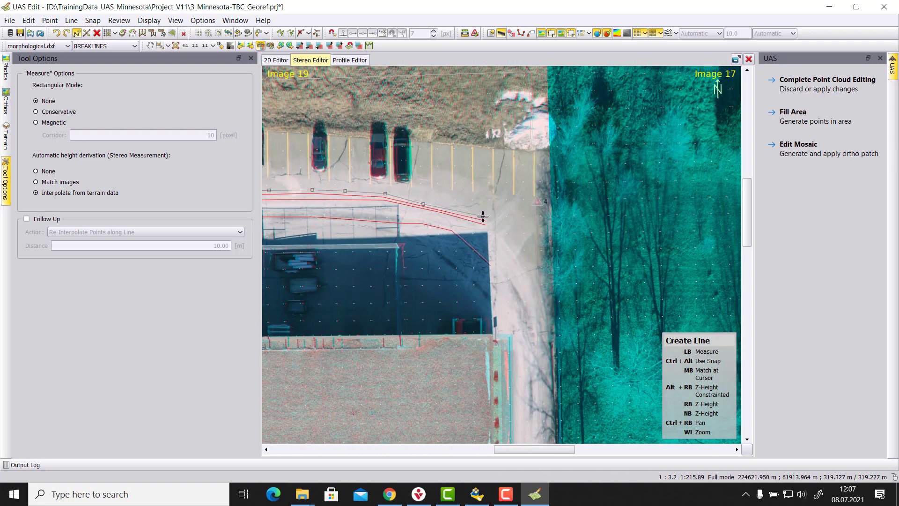
pyautogui.click(363, 60)
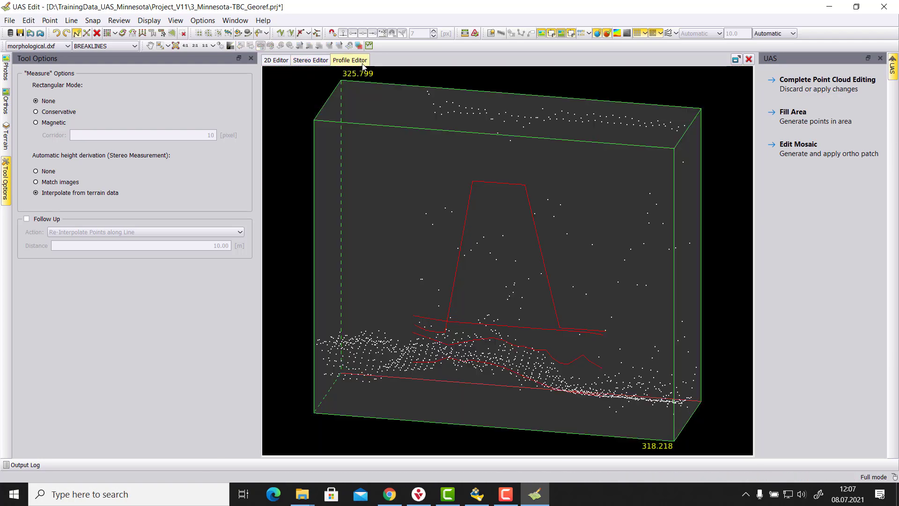
pyautogui.moveTo(538, 245); pyautogui.dragTo(389, 307, button='right')
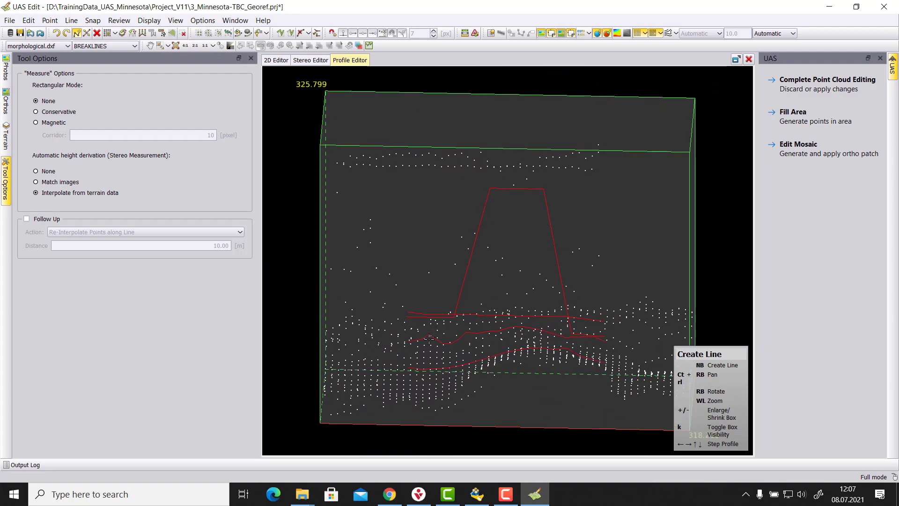
pyautogui.moveTo(430, 341); pyautogui.dragTo(553, 314, button='right')
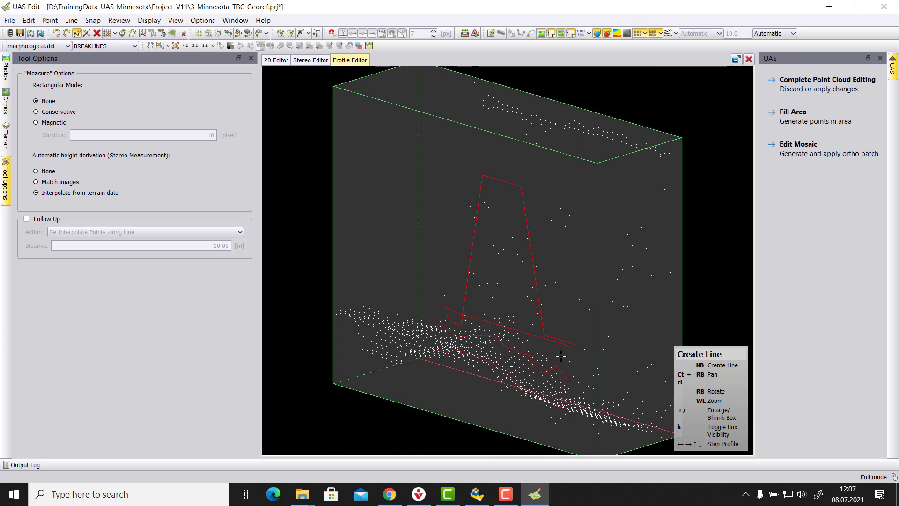
pyautogui.moveTo(561, 356); pyautogui.dragTo(381, 381, button='right')
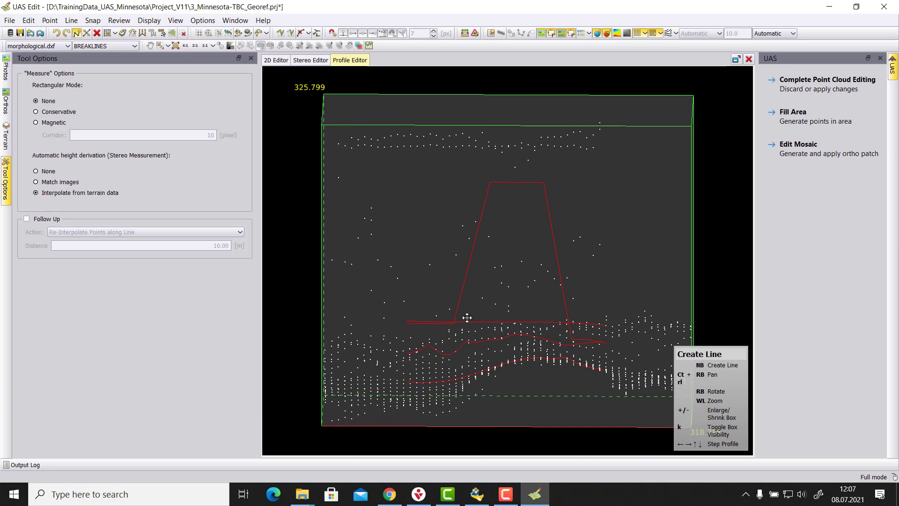
pyautogui.moveTo(470, 317); pyautogui.dragTo(571, 314, button='right')
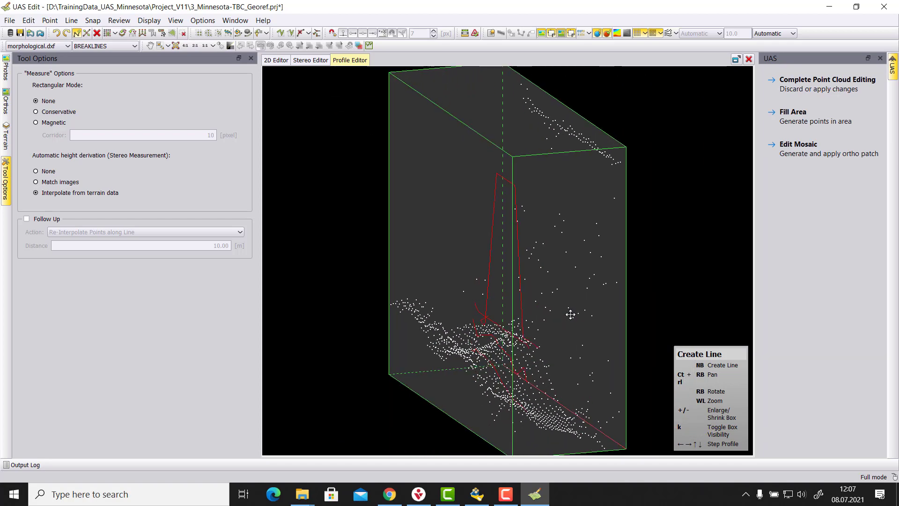
pyautogui.click(310, 60)
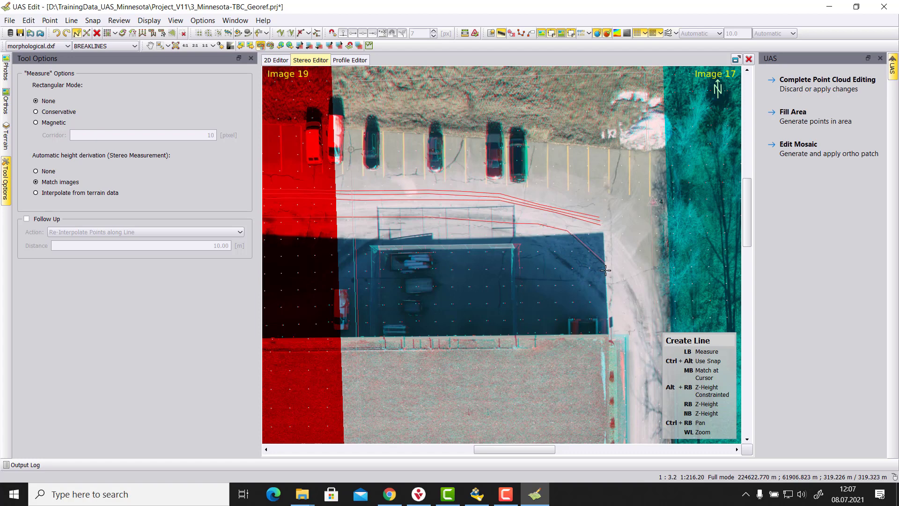
# - Show breakline vertices and place five new breakline vertices along the road's shadow edge
pyautogui.click(524, 36)
pyautogui.click(538, 228)
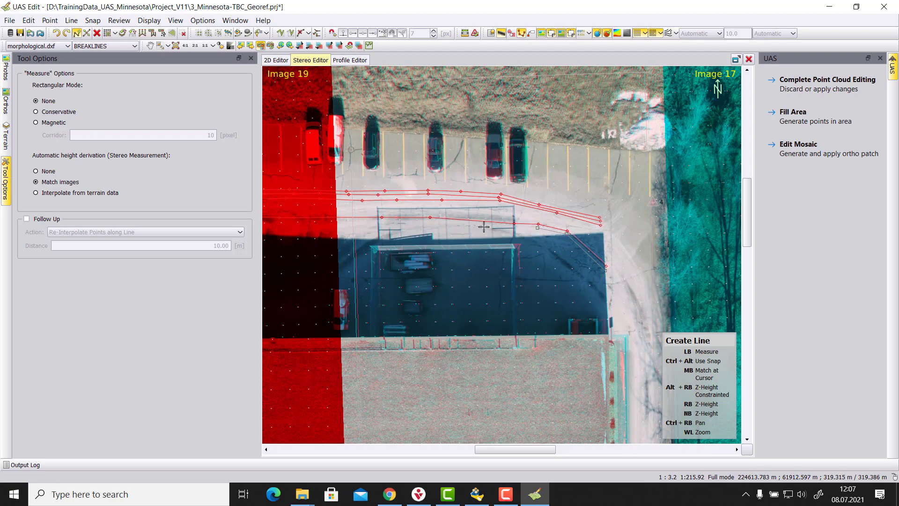
pyautogui.click(429, 222)
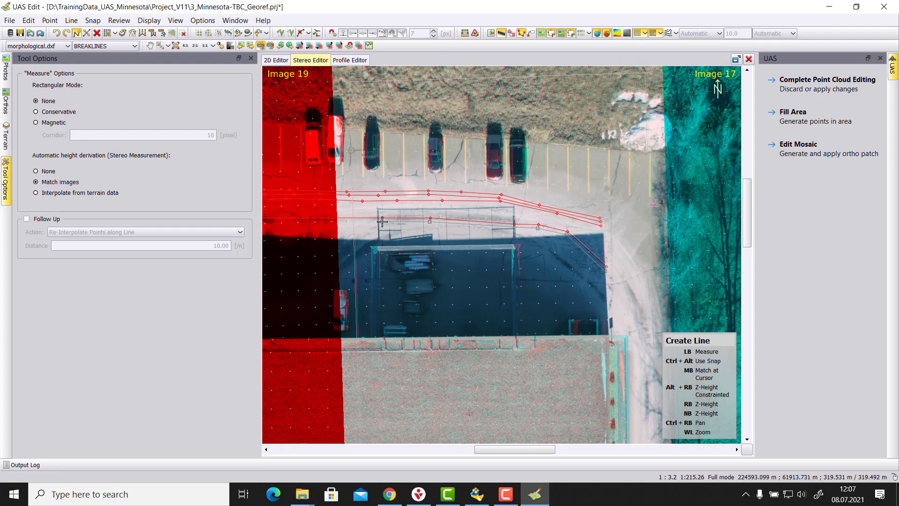
pyautogui.click(383, 222)
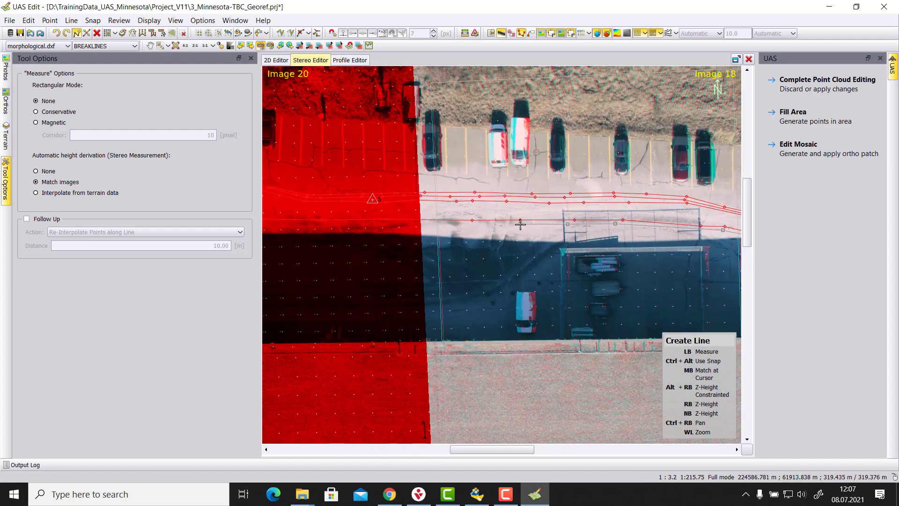
pyautogui.click(465, 235)
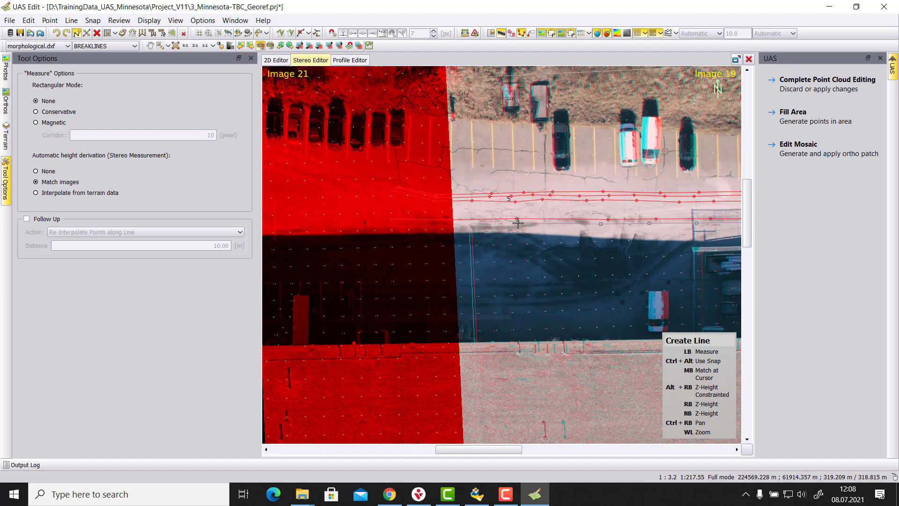
pyautogui.click(517, 222)
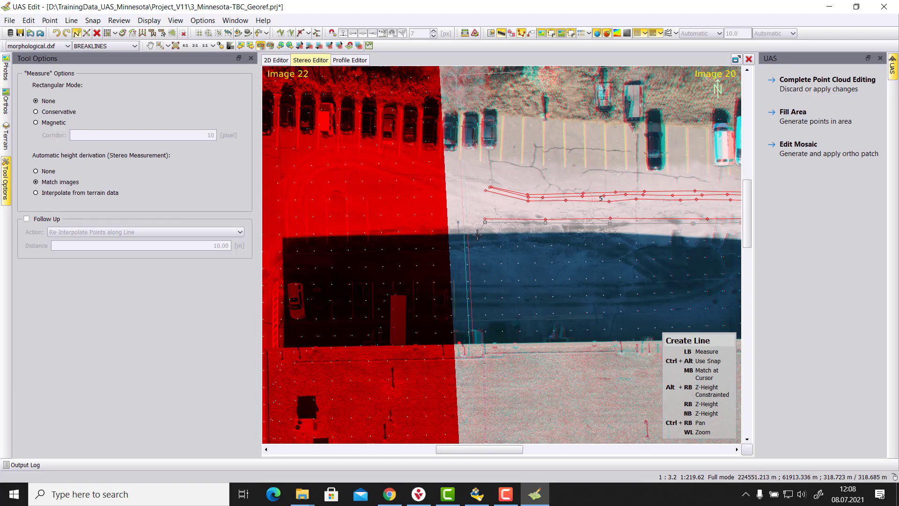
# - End the new breakline and rotate the 3-D profile box to compare it with the point cloud
pyautogui.rightClick(477, 234)
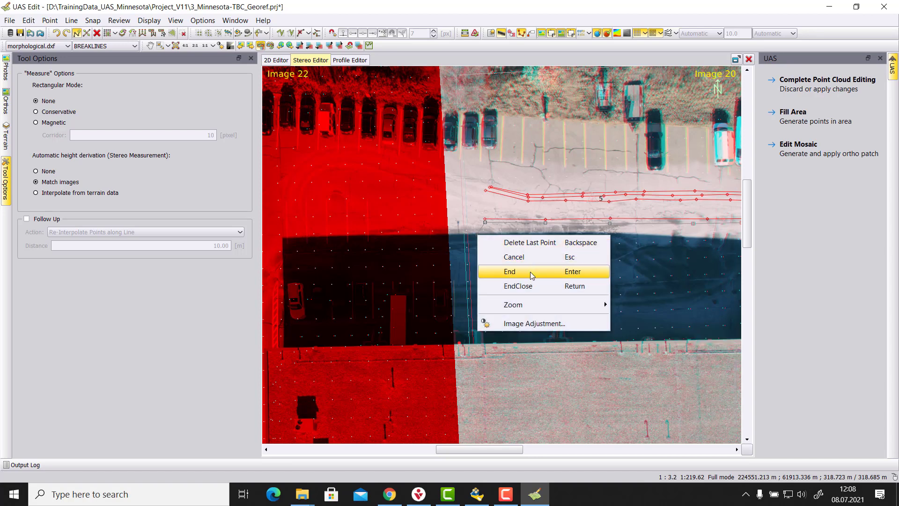
pyautogui.click(546, 275)
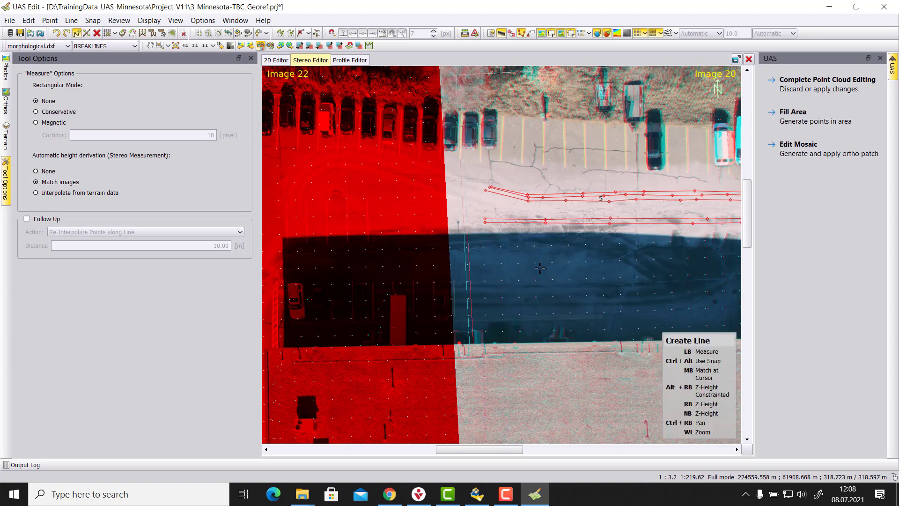
pyautogui.click(358, 60)
pyautogui.moveTo(492, 254); pyautogui.dragTo(546, 346, button='right')
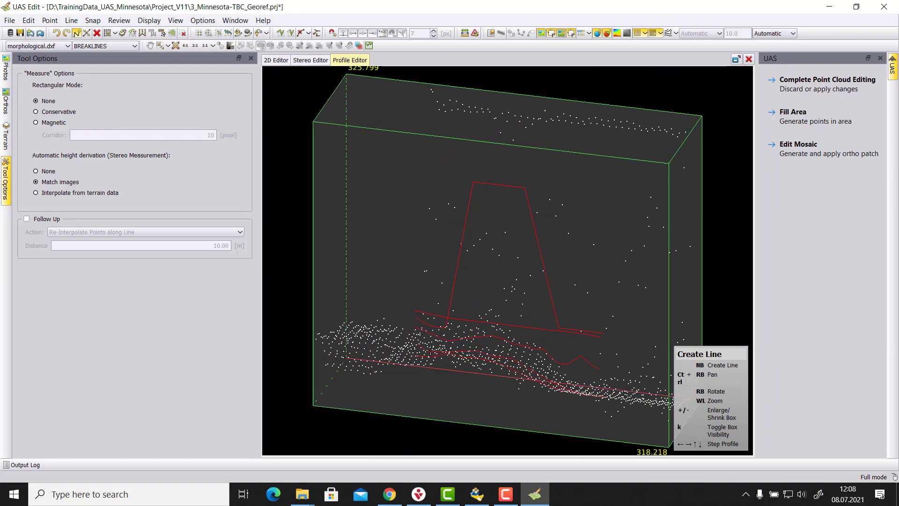
# - Turn the profile box once more, then go back to the Image 22/Image 20 stereo view
pyautogui.moveTo(432, 349); pyautogui.dragTo(378, 158, button='right')
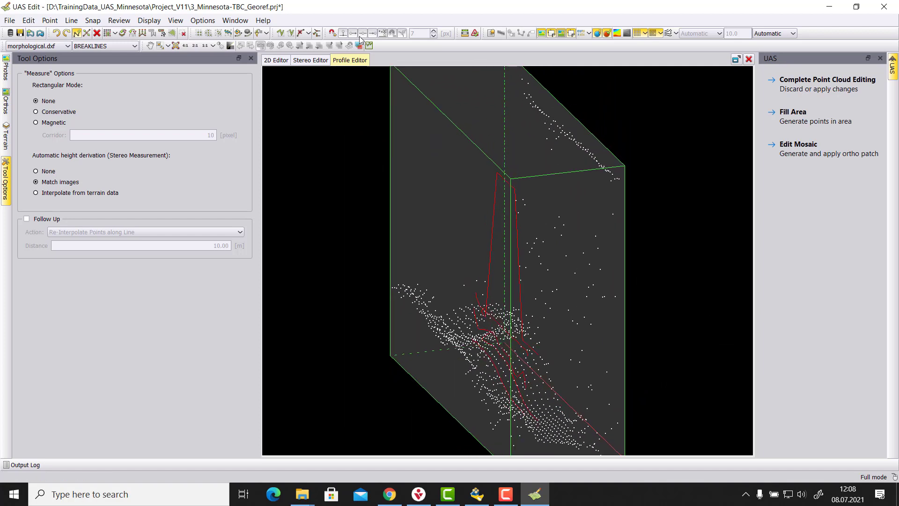
pyautogui.click(300, 61)
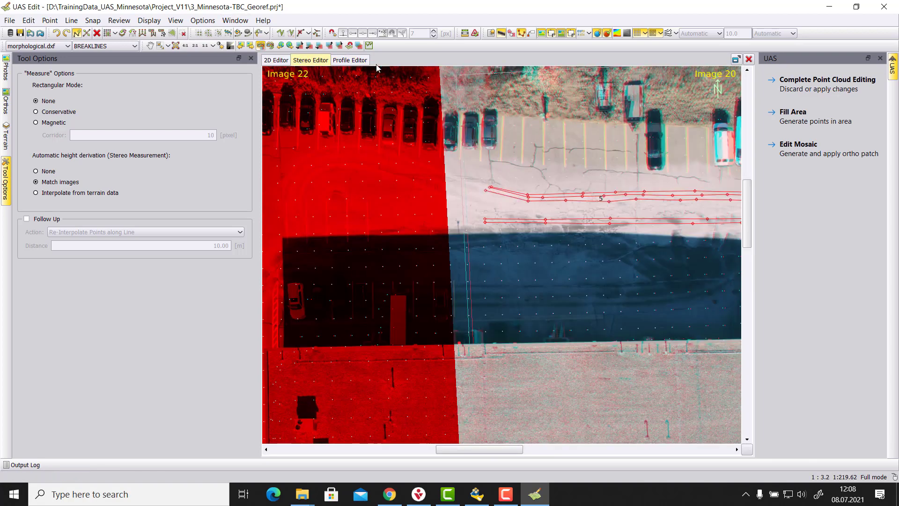
# - Float the Stereo Editor as its own window and maximize it
pyautogui.click(737, 59)
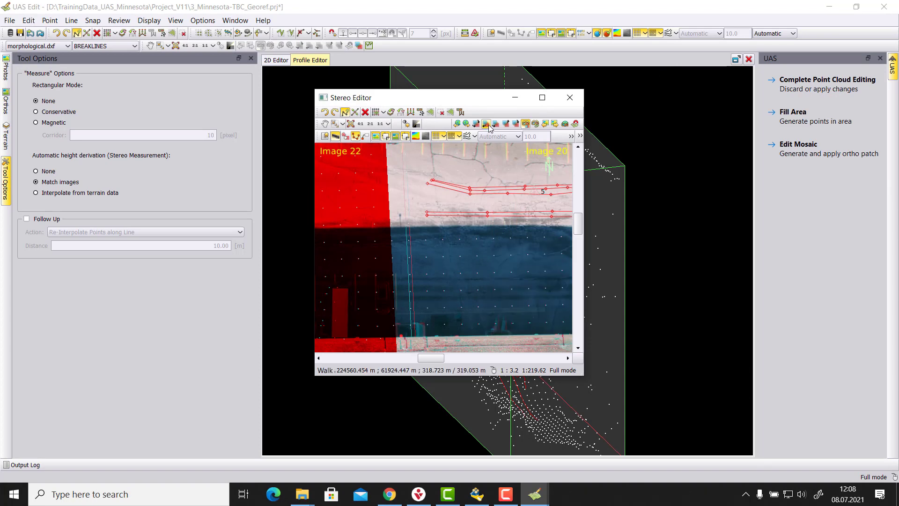
pyautogui.click(543, 98)
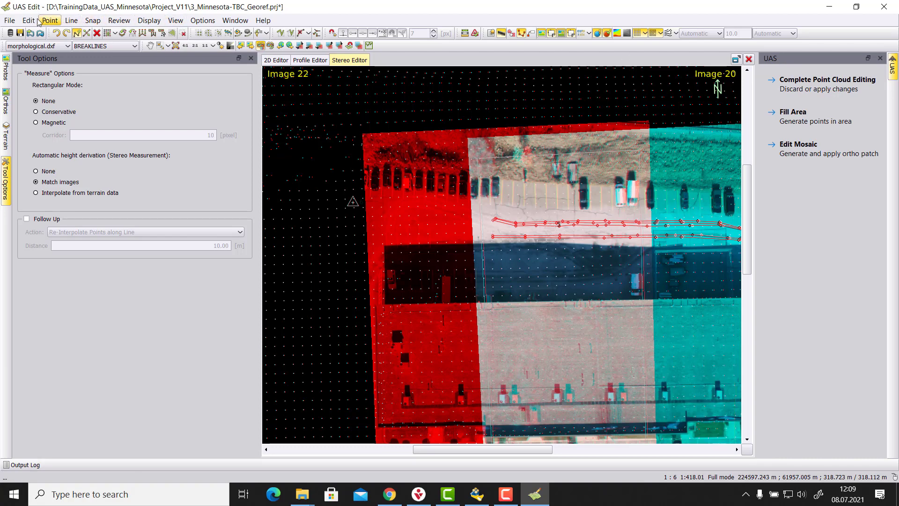
# - Start a vector data export of morphological.dxf only, excluding pointcloud.las, with DXF format
pyautogui.click(11, 21)
pyautogui.moveTo(30, 120)
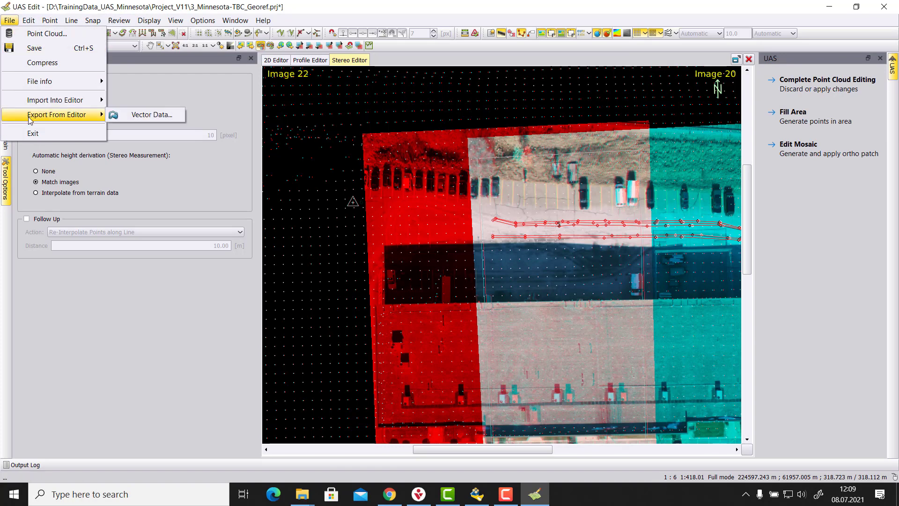
pyautogui.click(149, 116)
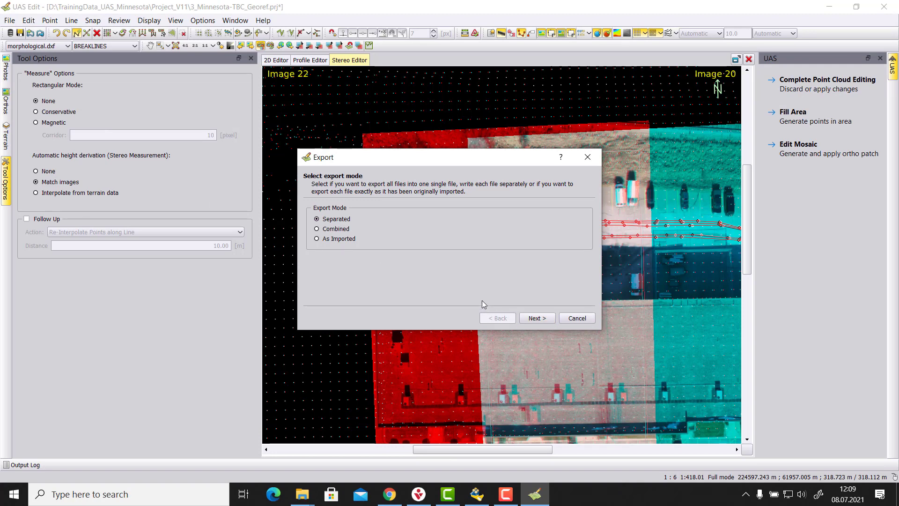
pyautogui.click(532, 319)
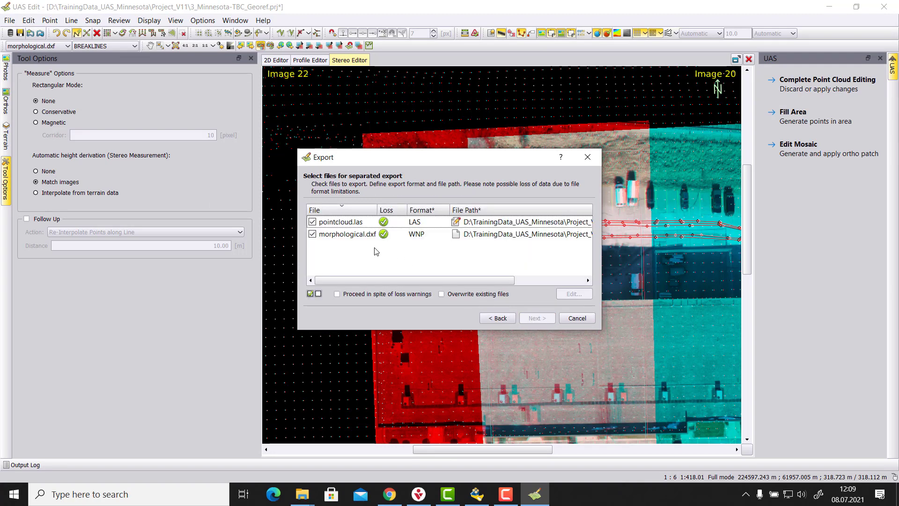
pyautogui.click(312, 222)
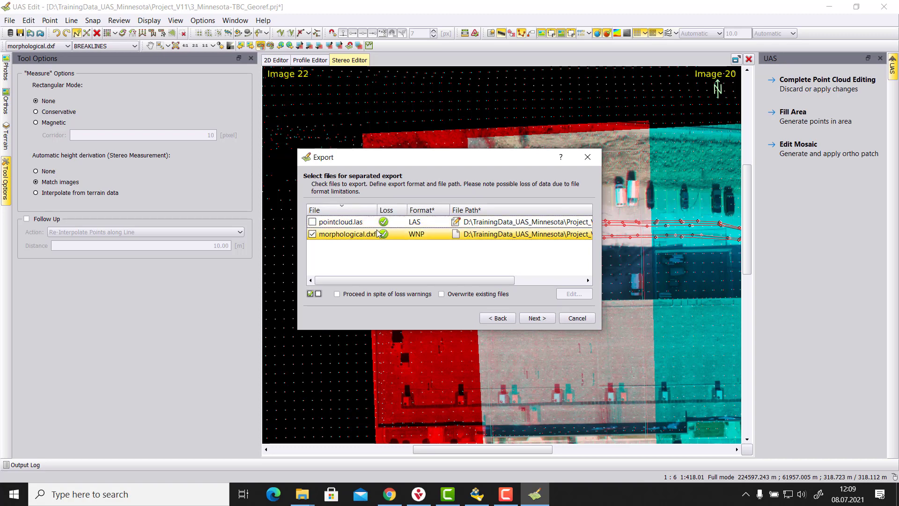
pyautogui.click(409, 237)
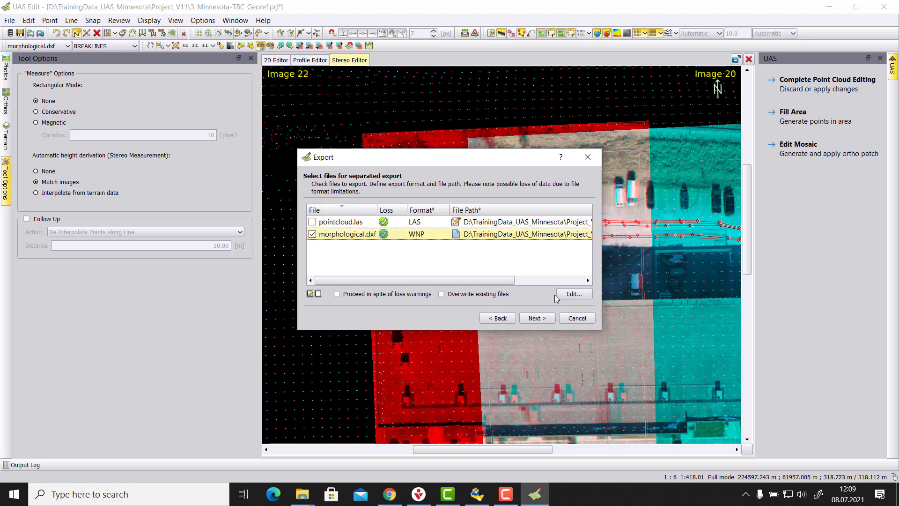
pyautogui.click(574, 293)
pyautogui.click(472, 234)
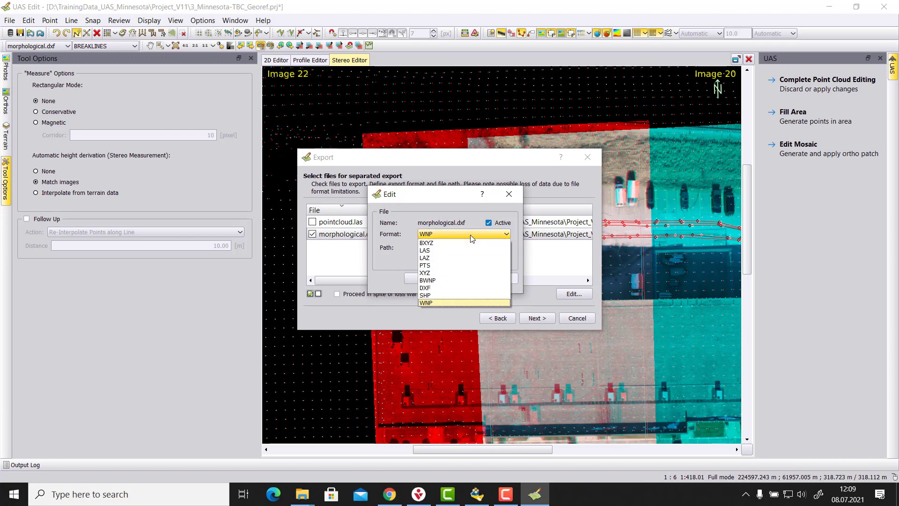
pyautogui.click(425, 290)
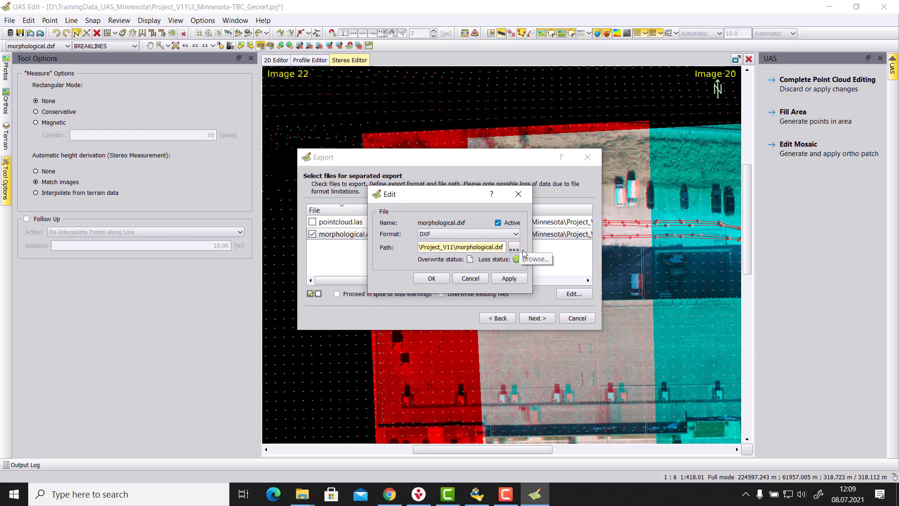
pyautogui.click(432, 278)
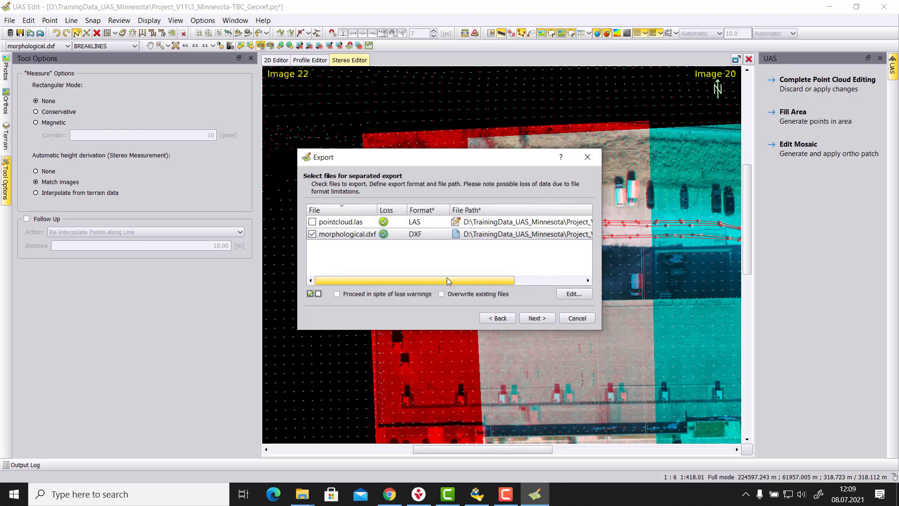
pyautogui.click(538, 318)
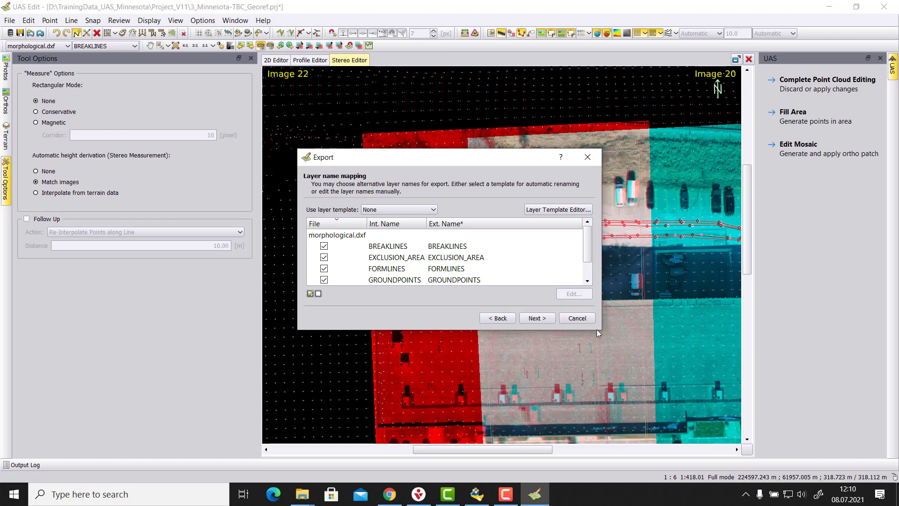
# - Keep only the BREAKLINES layer, excluding EXCLUSION_AREA, FORMLINES, GROUNDPOINTS, SUBSIDIARY_LINE and TRUEORTHO
pyautogui.moveTo(601, 329); pyautogui.dragTo(792, 410)
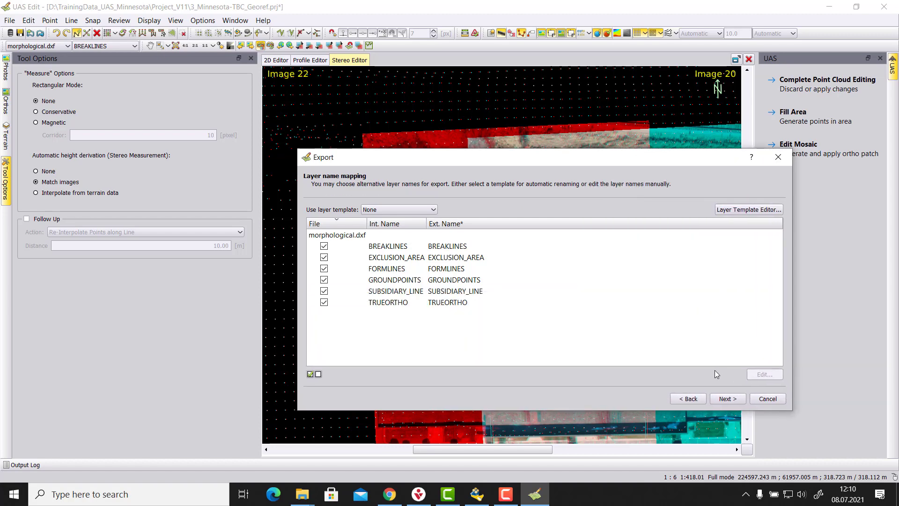
pyautogui.click(447, 270)
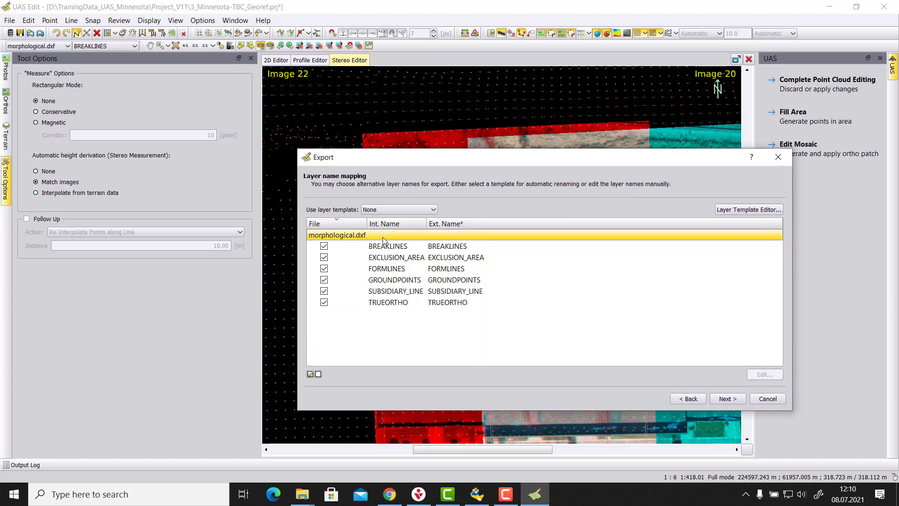
pyautogui.click(324, 258)
pyautogui.click(324, 268)
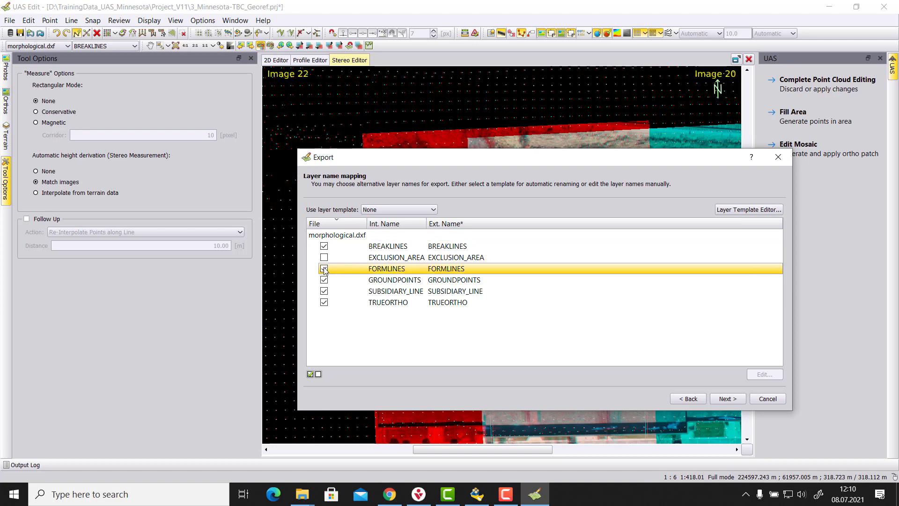
pyautogui.click(324, 280)
pyautogui.click(324, 291)
pyautogui.click(324, 303)
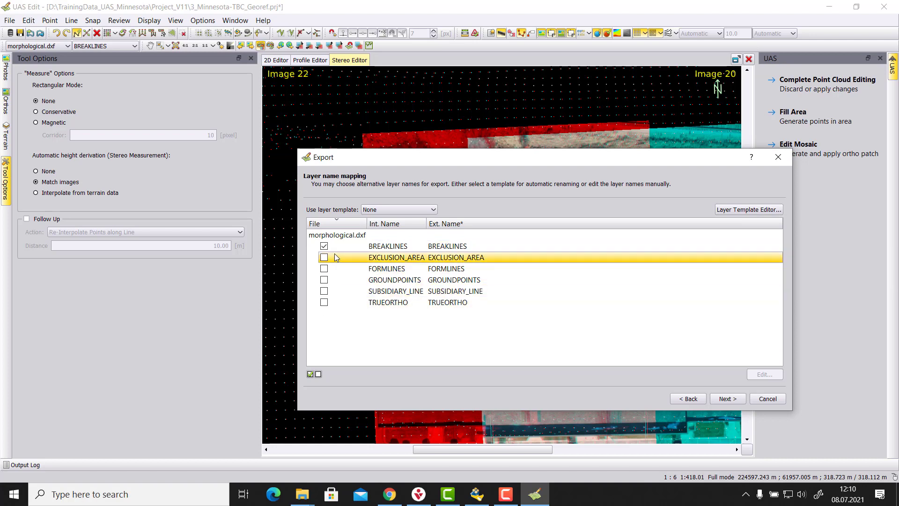
pyautogui.click(404, 245)
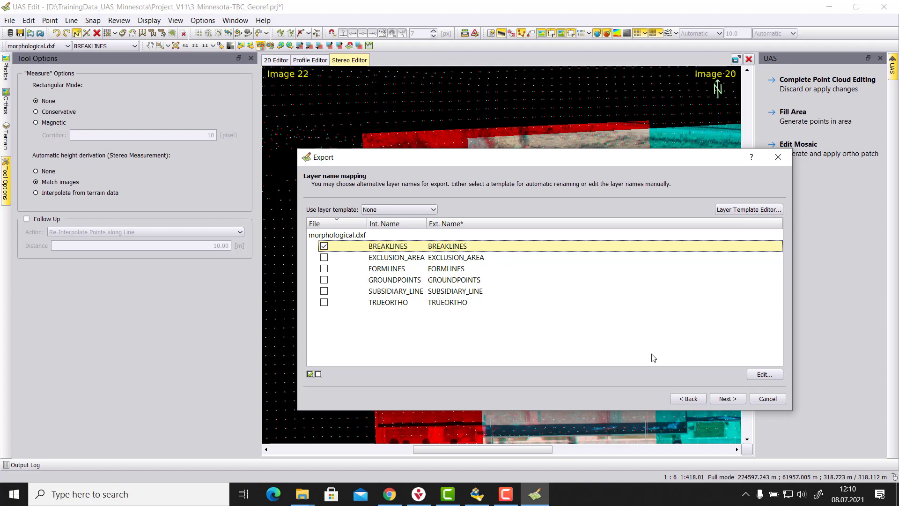
# - Accept the area, units and summary pages and commit the DXF export to Project_V11
pyautogui.click(734, 401)
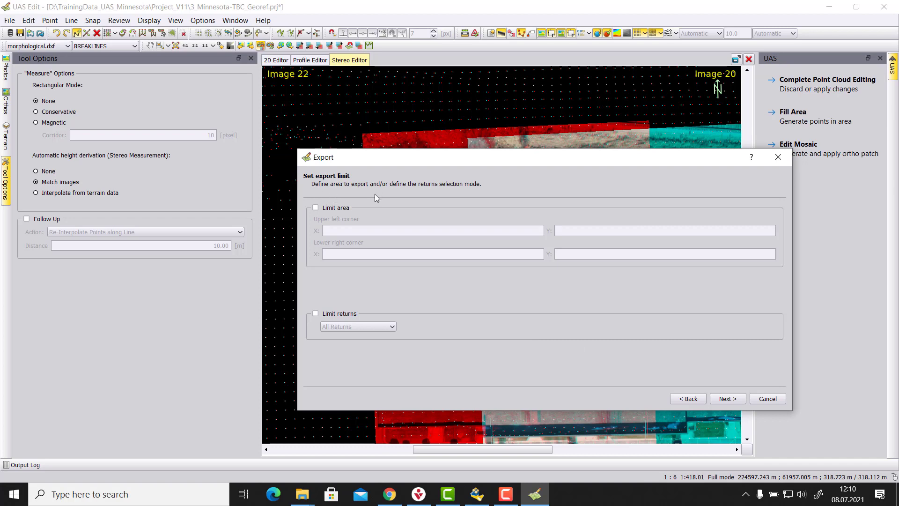
pyautogui.click(733, 401)
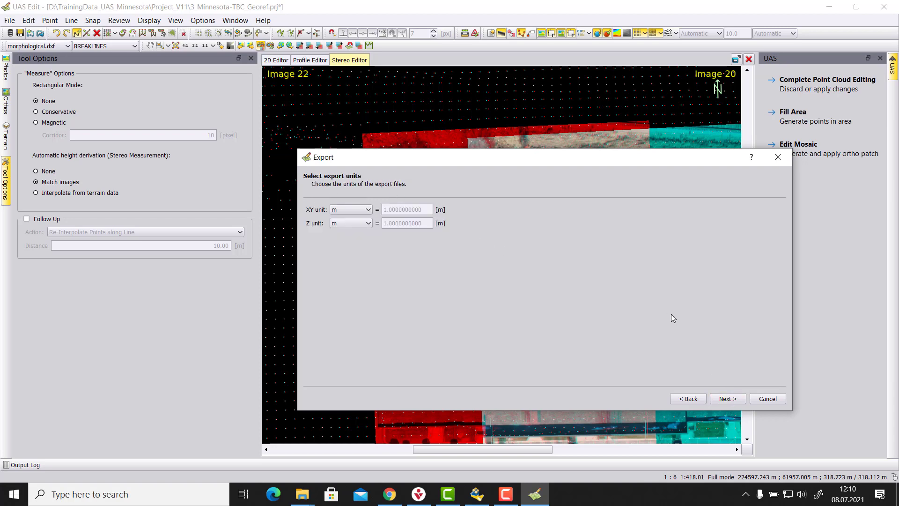
pyautogui.click(729, 396)
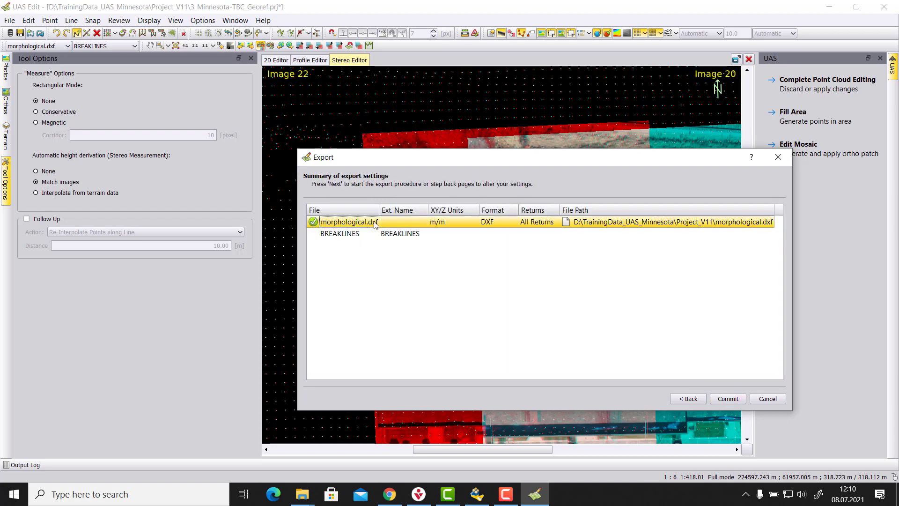
pyautogui.click(724, 400)
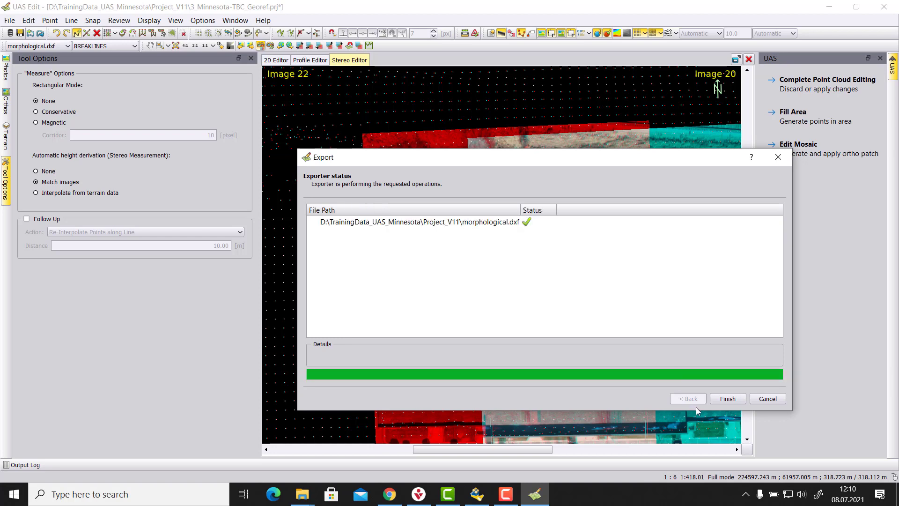
pyautogui.click(729, 399)
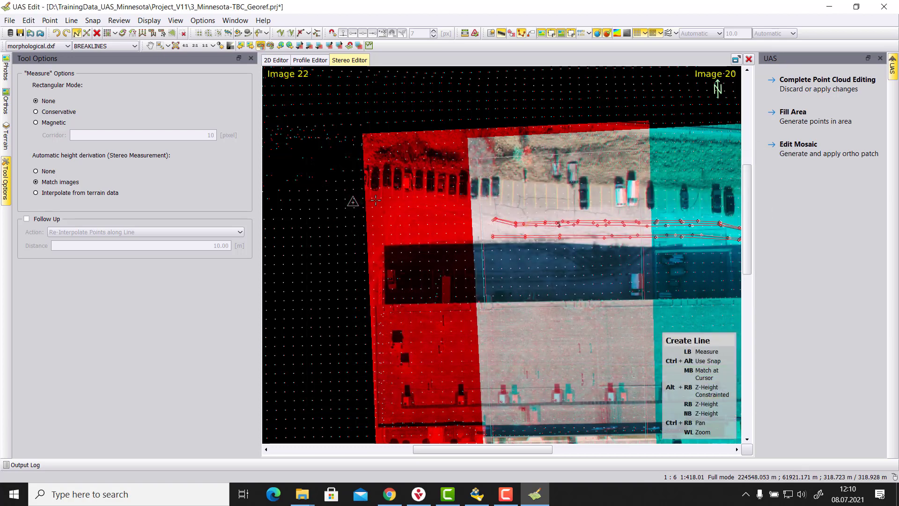
# - Show the Terrain layer tree with point-cloud classes and morphological.dxf layers
pyautogui.click(5, 138)
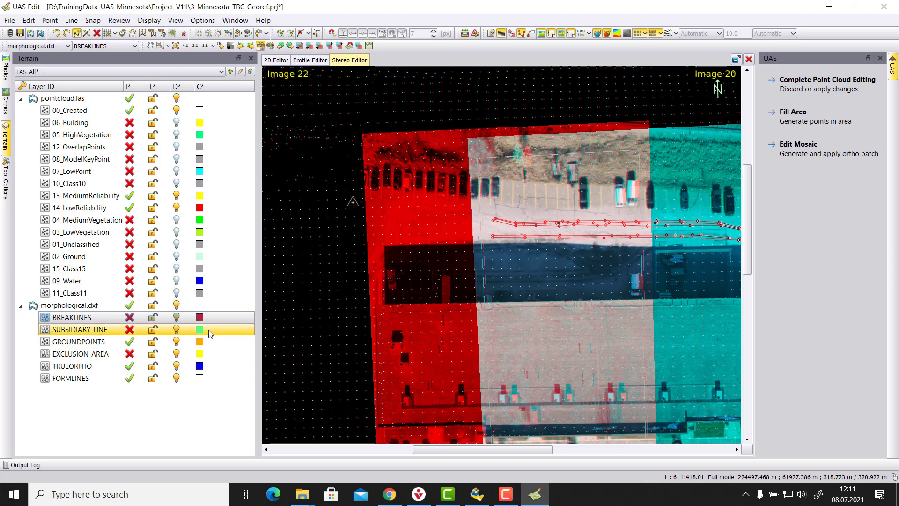
# - Change the BREAKLINES layer colour from red to yellow in the Terrain panel
pyautogui.click(200, 318)
pyautogui.click(210, 318)
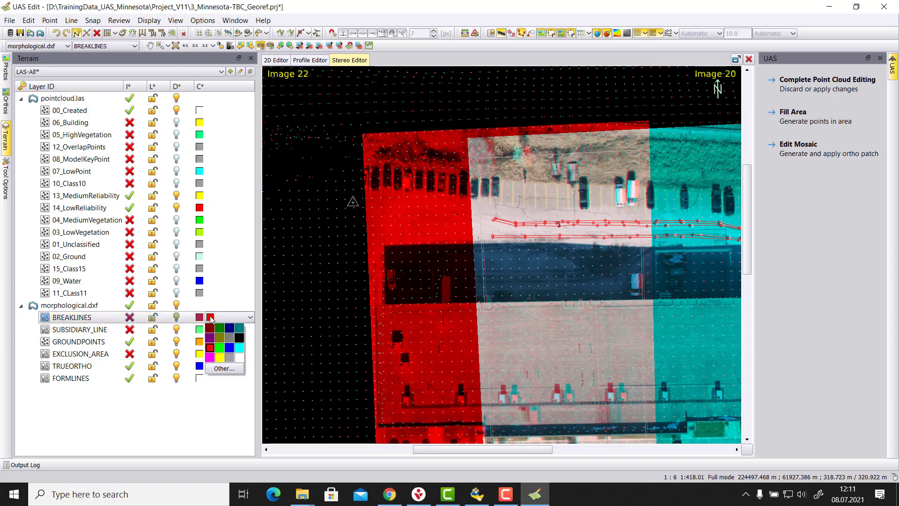
pyautogui.click(220, 358)
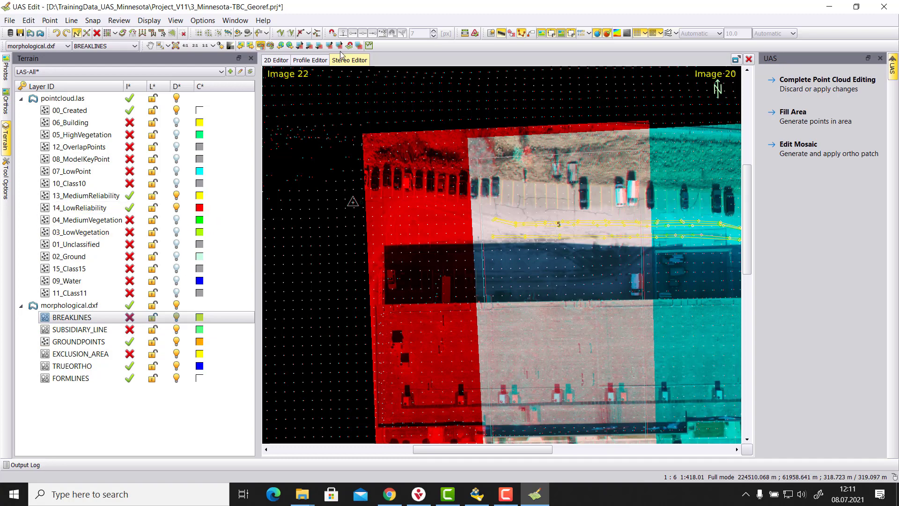
# - Turn on View > Best-Fit Stereo and fit best pairs at a few spots in the view
pyautogui.click(176, 21)
pyautogui.click(213, 139)
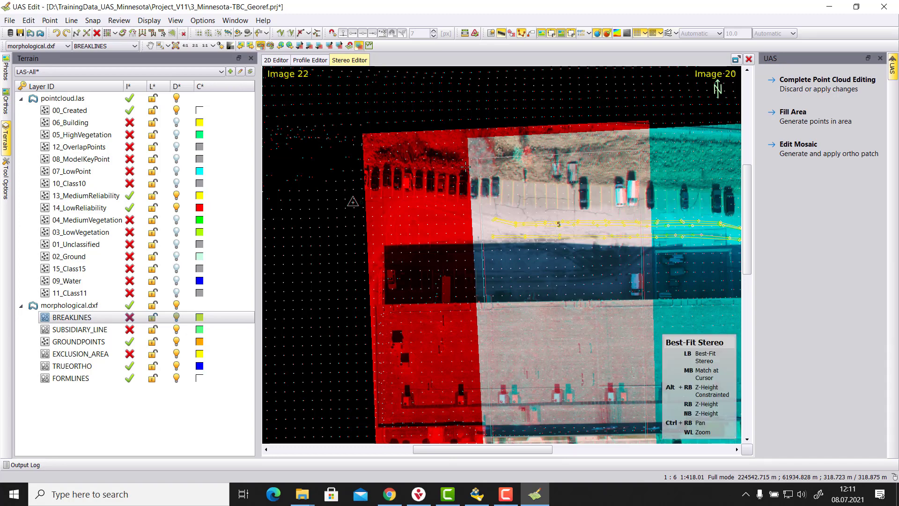
pyautogui.click(526, 188)
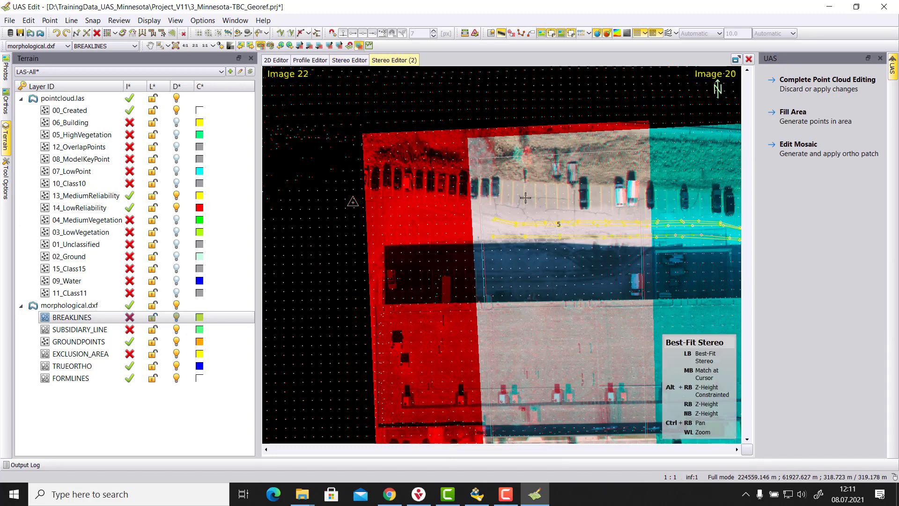
pyautogui.click(525, 198)
pyautogui.click(525, 197)
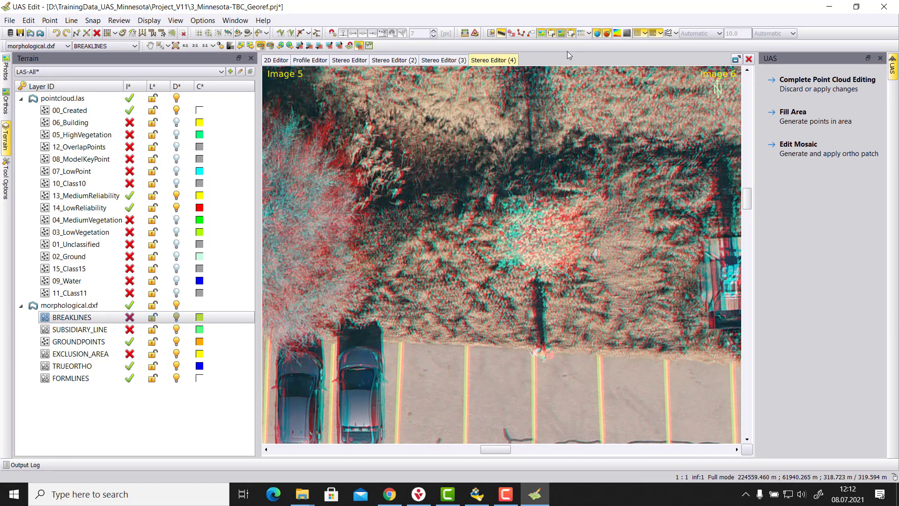
# - Close the fourth, third and second Stereo Editor views, keeping the original
pyautogui.click(749, 60)
pyautogui.click(749, 60)
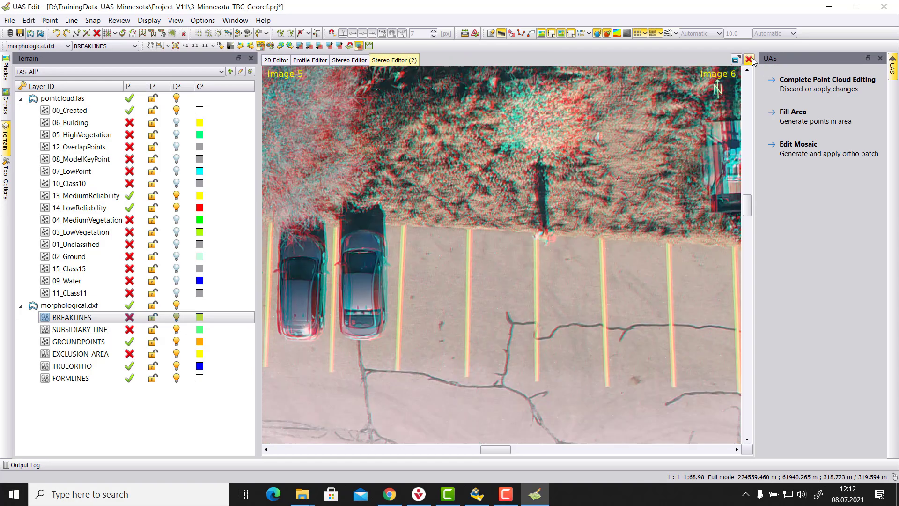
pyautogui.click(749, 59)
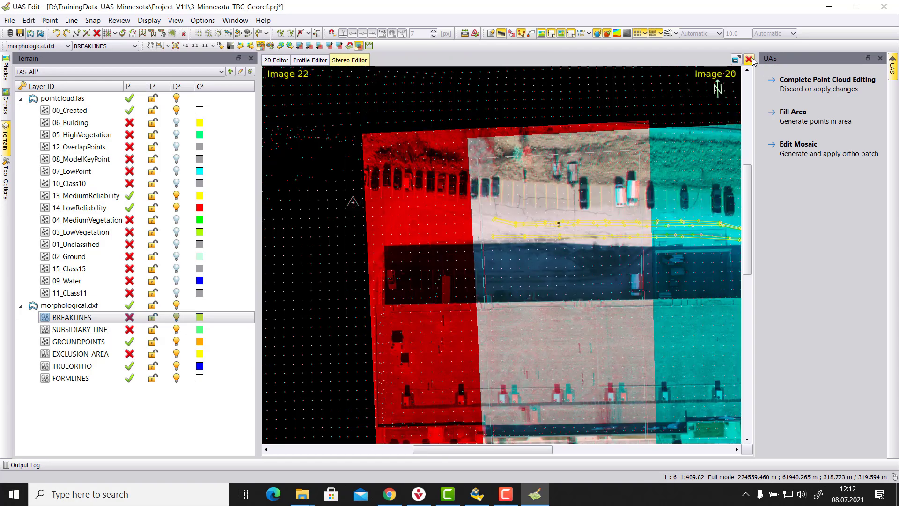
# - Raise gamma and adjust brightness in Image Adjustment for both stereo images, then apply
pyautogui.rightClick(495, 159)
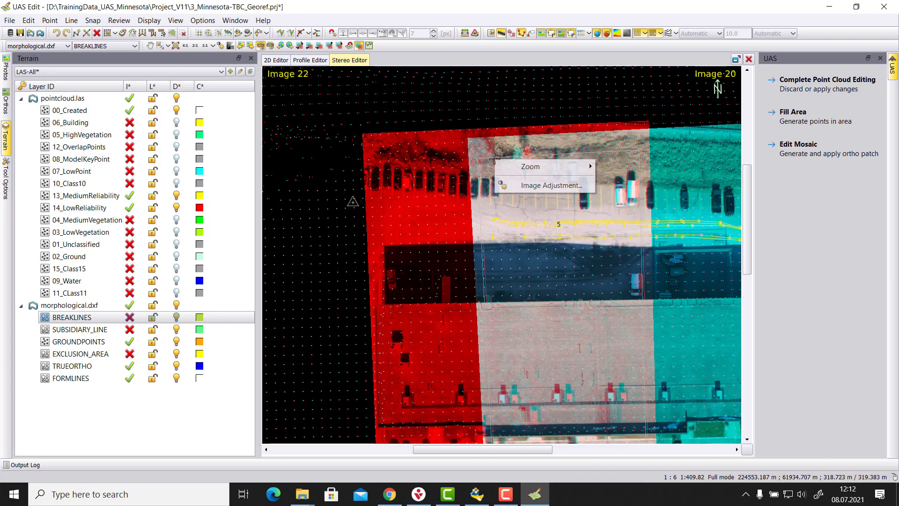
pyautogui.click(545, 186)
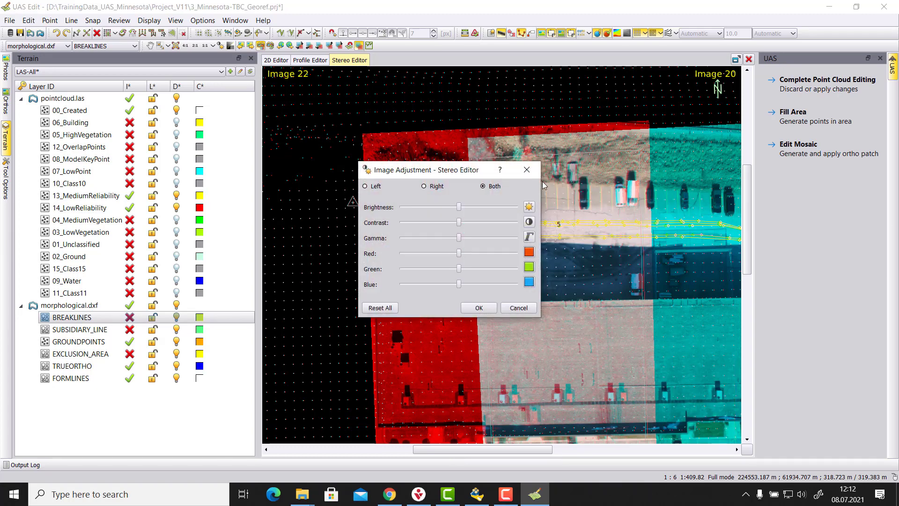
pyautogui.click(463, 240)
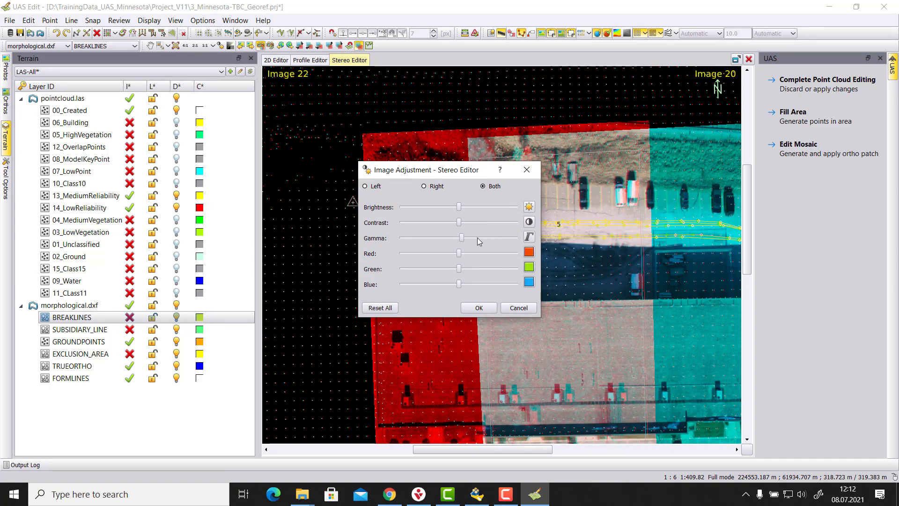
pyautogui.click(464, 240)
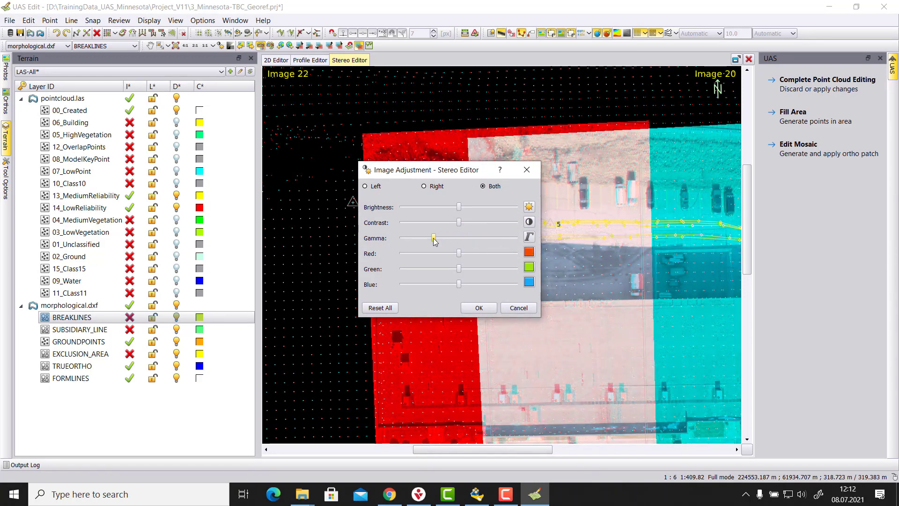
pyautogui.moveTo(435, 241); pyautogui.dragTo(459, 241)
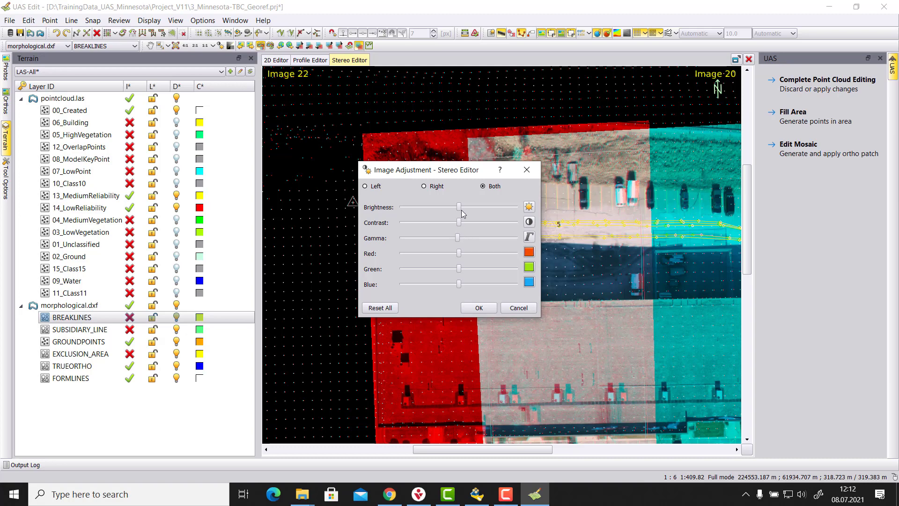
pyautogui.moveTo(460, 210); pyautogui.dragTo(462, 242)
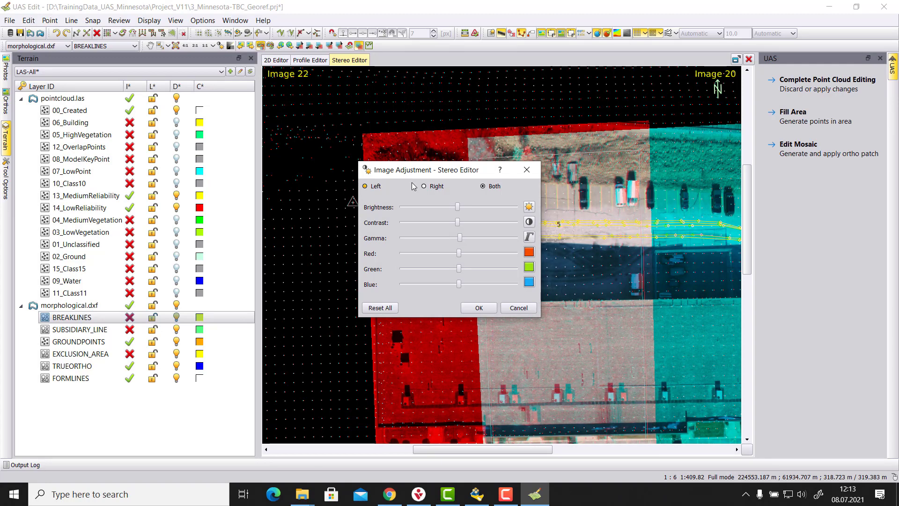
pyautogui.moveTo(413, 172); pyautogui.dragTo(232, 116)
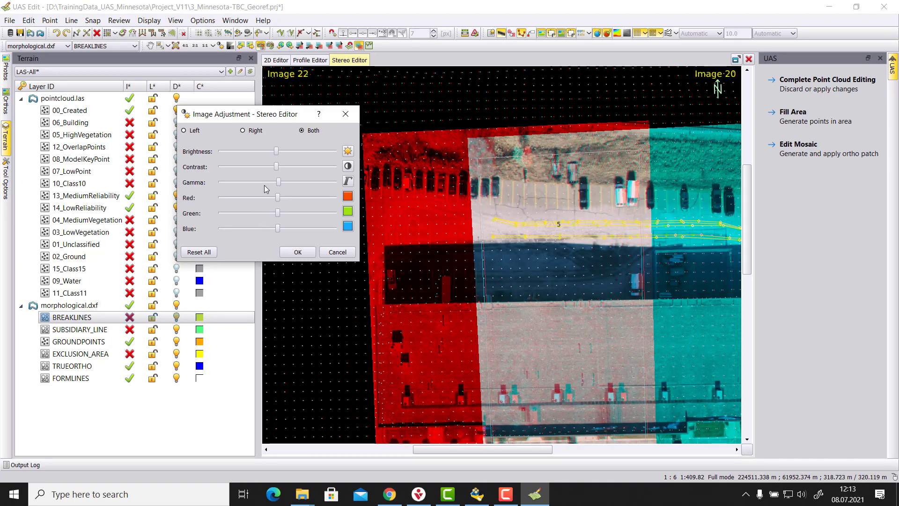
pyautogui.moveTo(279, 182); pyautogui.dragTo(302, 187)
pyautogui.click(297, 252)
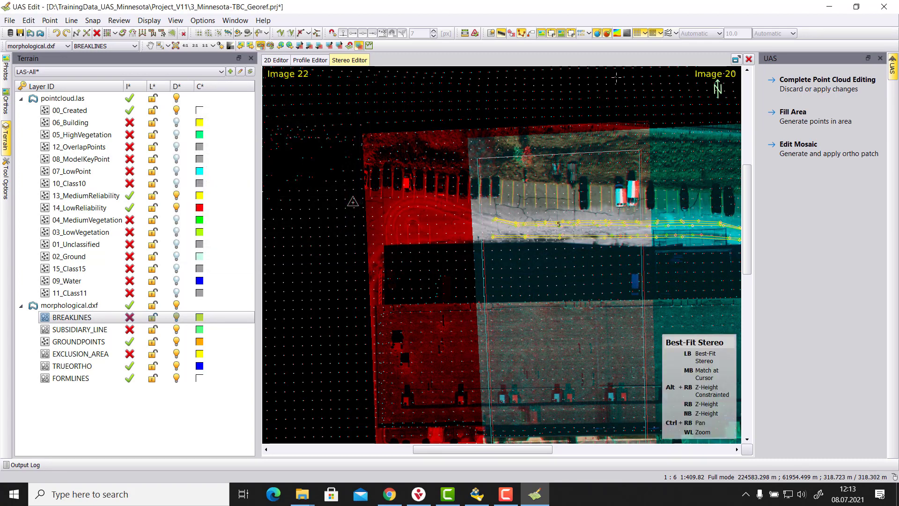
# - Select photos 20 and 22 in the Photos panel and open them as a new stereo view
pyautogui.click(6, 71)
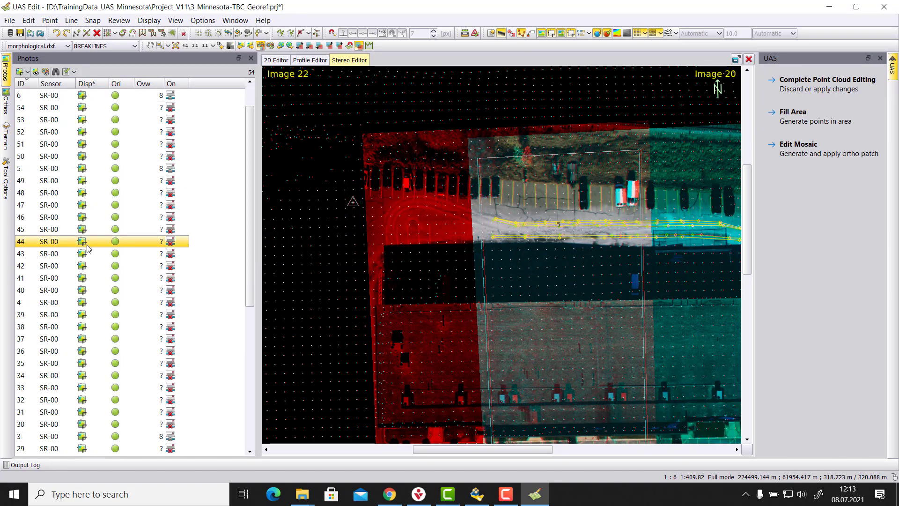
pyautogui.scroll(-5, 87, 248)
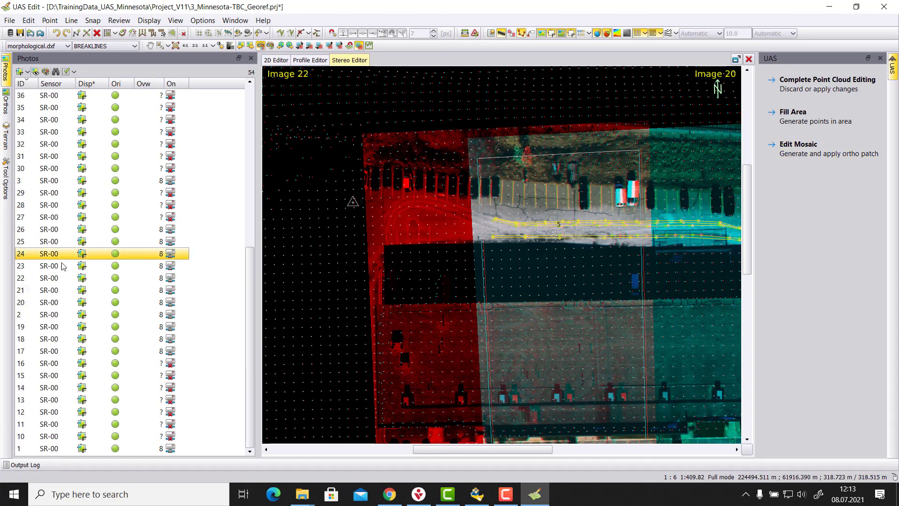
pyautogui.click(50, 303)
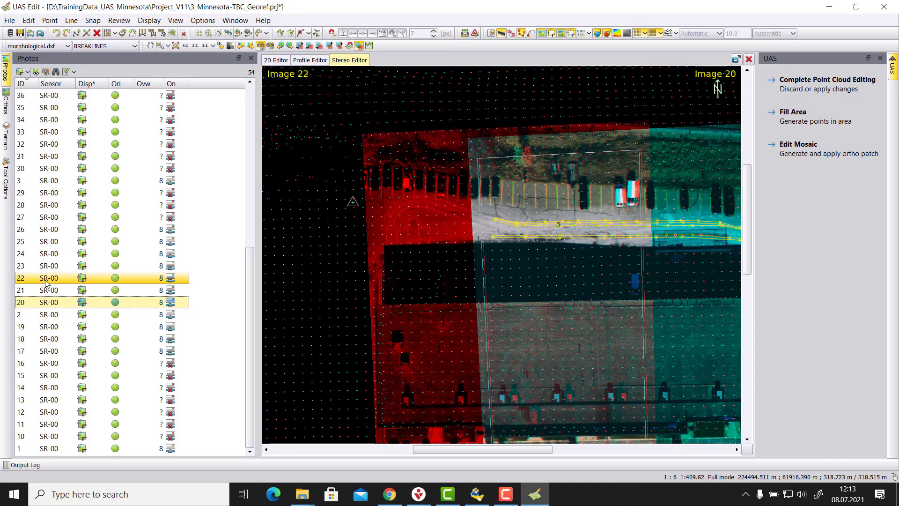
pyautogui.keyDown('ctrl'); pyautogui.click(47, 281); pyautogui.keyUp('ctrl')
pyautogui.click(46, 71)
pyautogui.scroll(5, 313, 192)
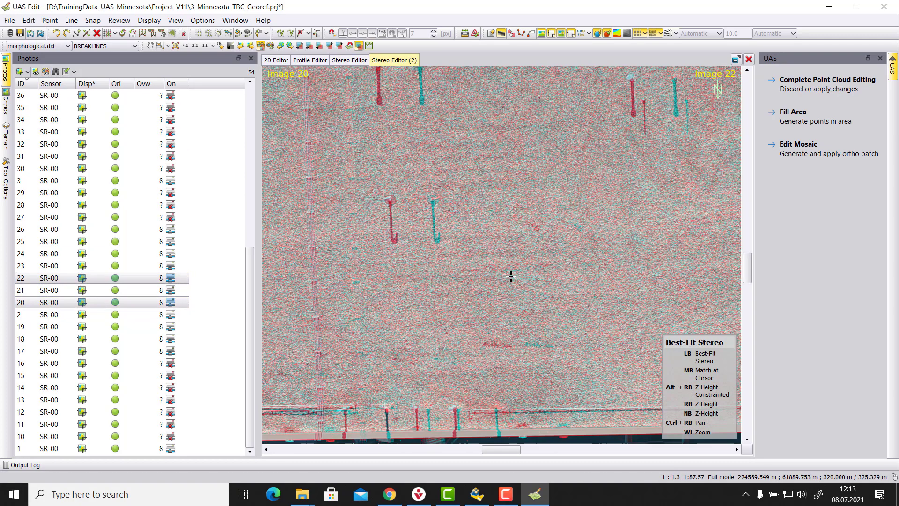
pyautogui.scroll(-5, 511, 276)
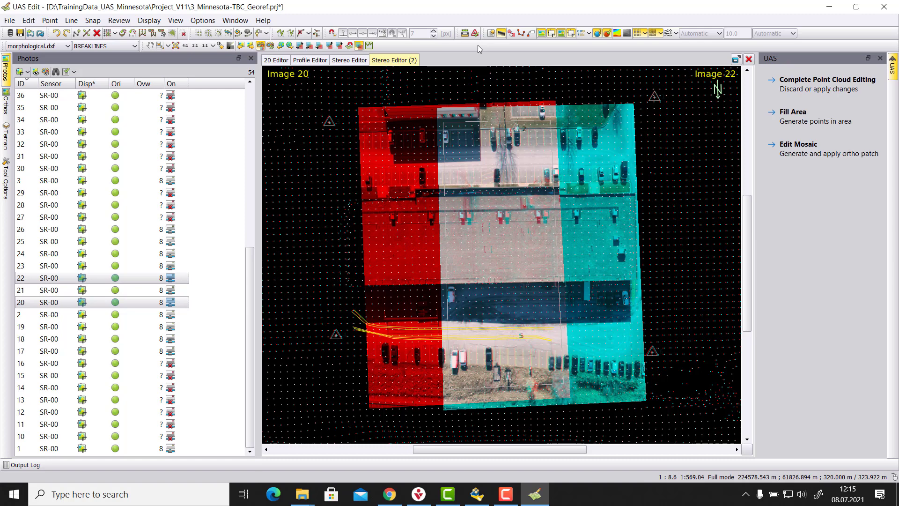
pyautogui.click(337, 34)
pyautogui.click(333, 34)
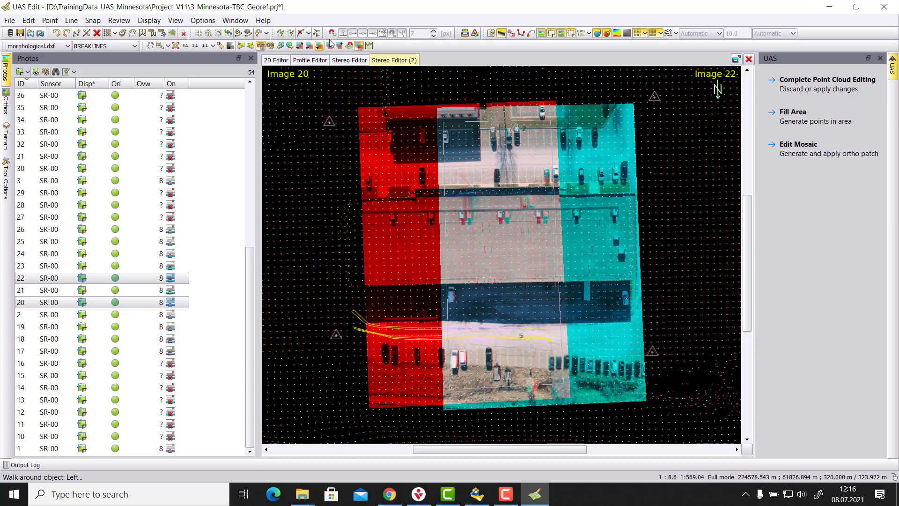
pyautogui.click(271, 22)
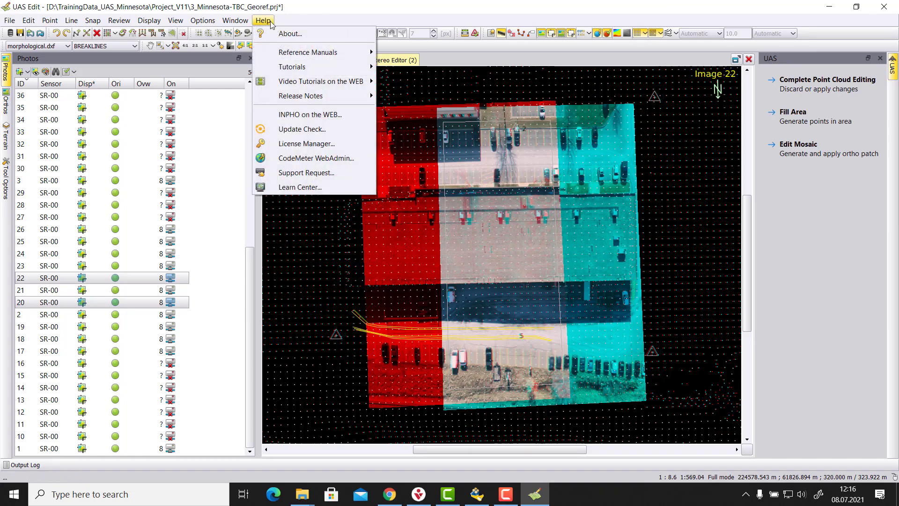
pyautogui.moveTo(328, 52)
pyautogui.moveTo(402, 54)
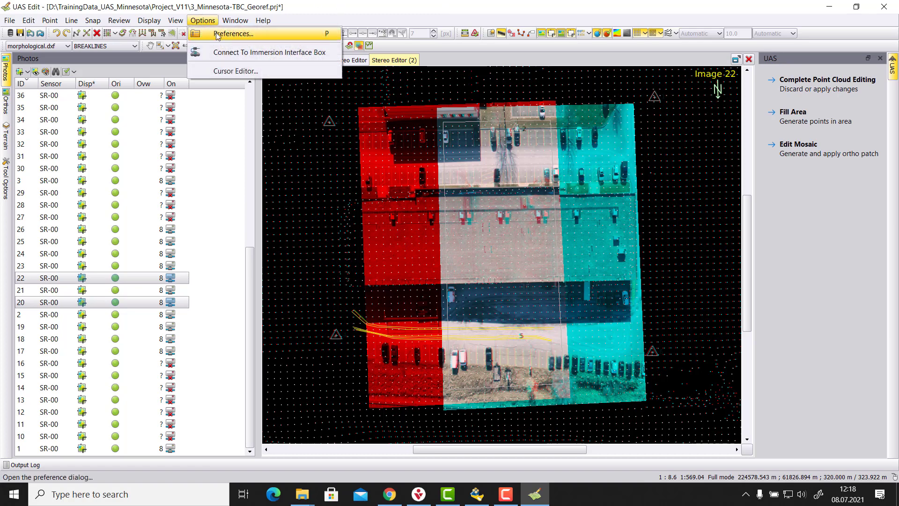
# - Review the Views > Stereo preferences, like auto-loading the next pair at 90% edge, and close with OK
pyautogui.click(233, 33)
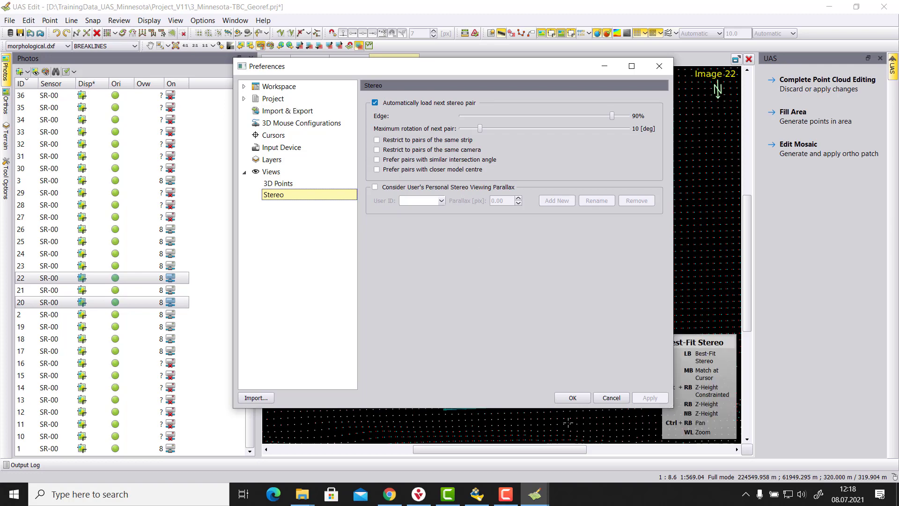
pyautogui.click(572, 398)
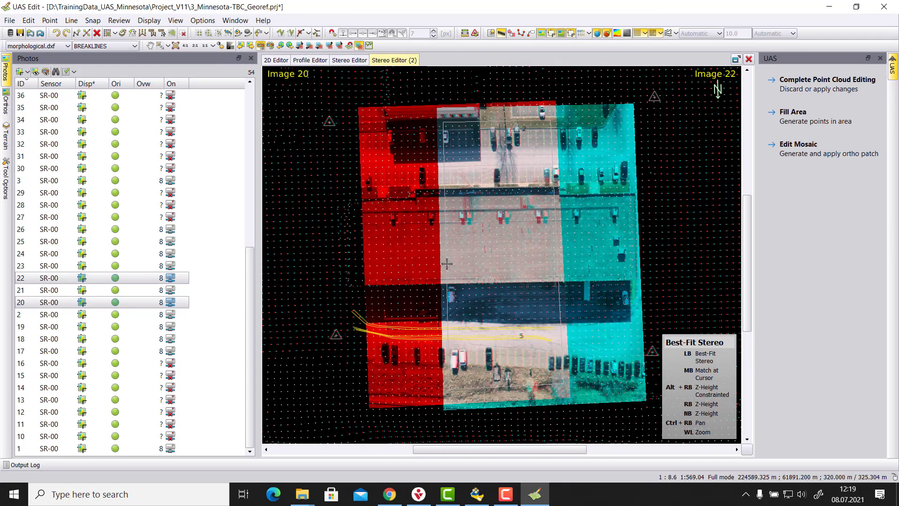